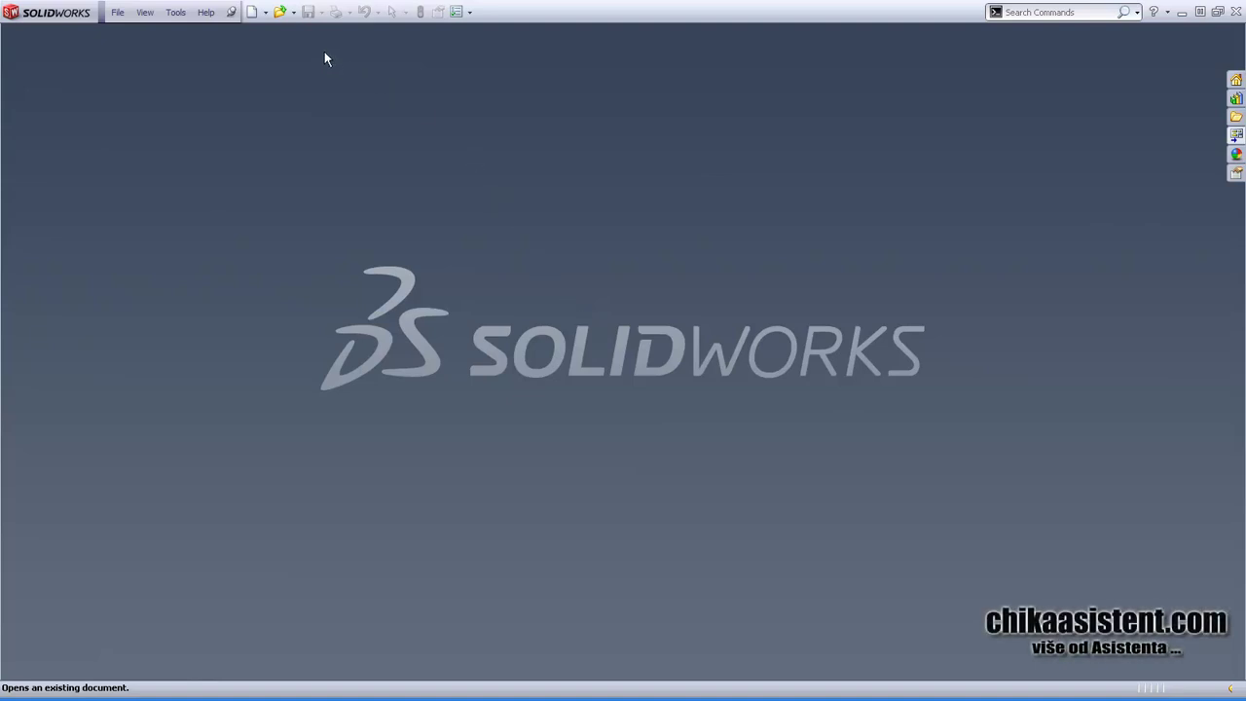
- Open the 1pozicija drawing from the Desktop's SW_Chikaasistent folder
left_click(279, 21)
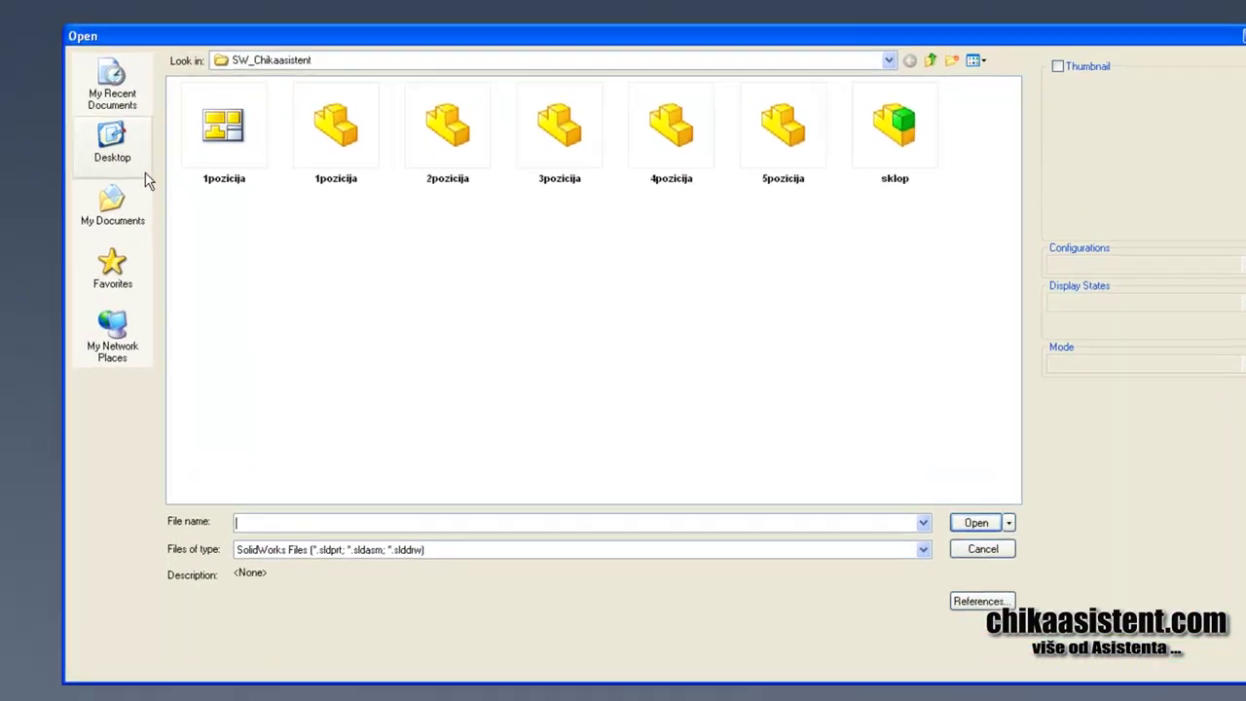
left_click(51, 199)
left_click(58, 127)
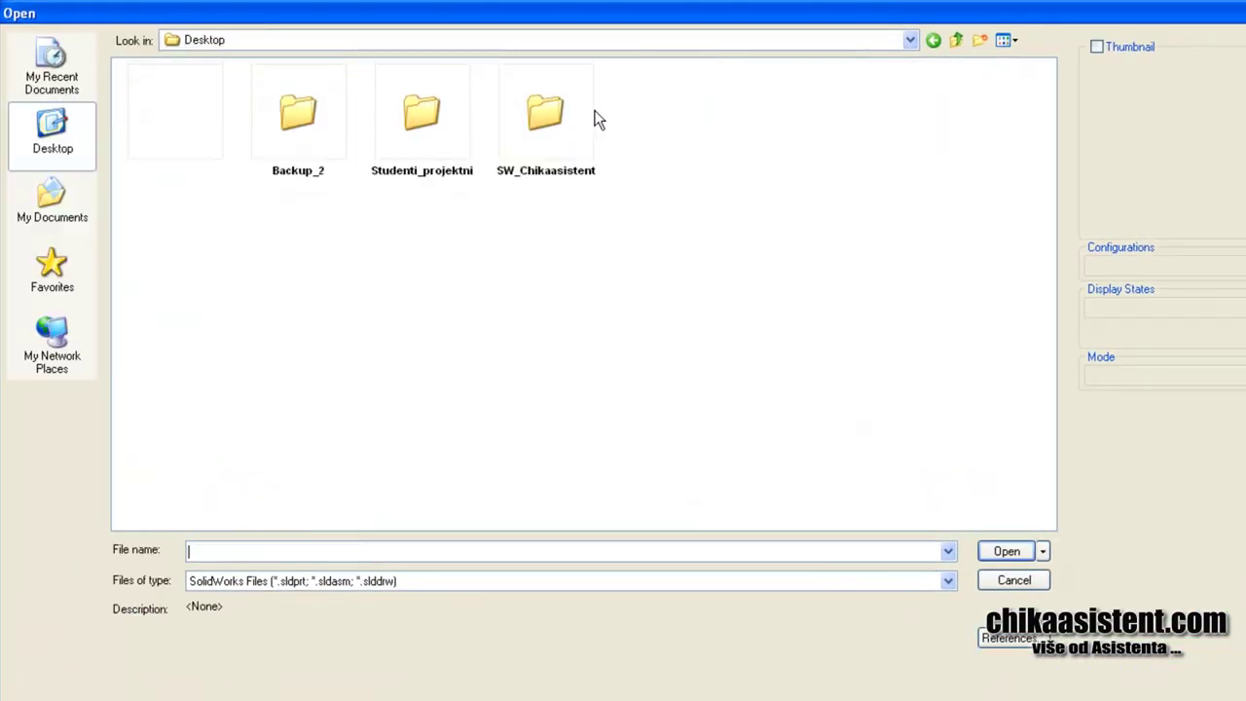
double_click(592, 118)
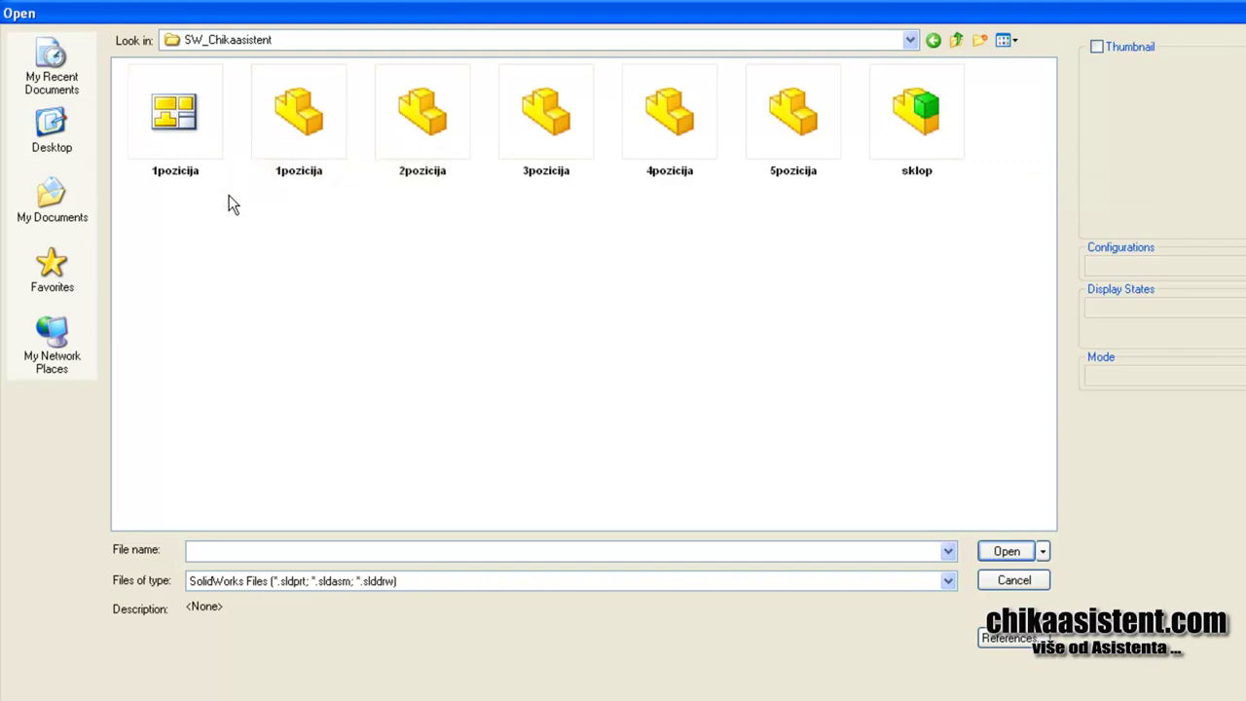
left_click(1003, 46)
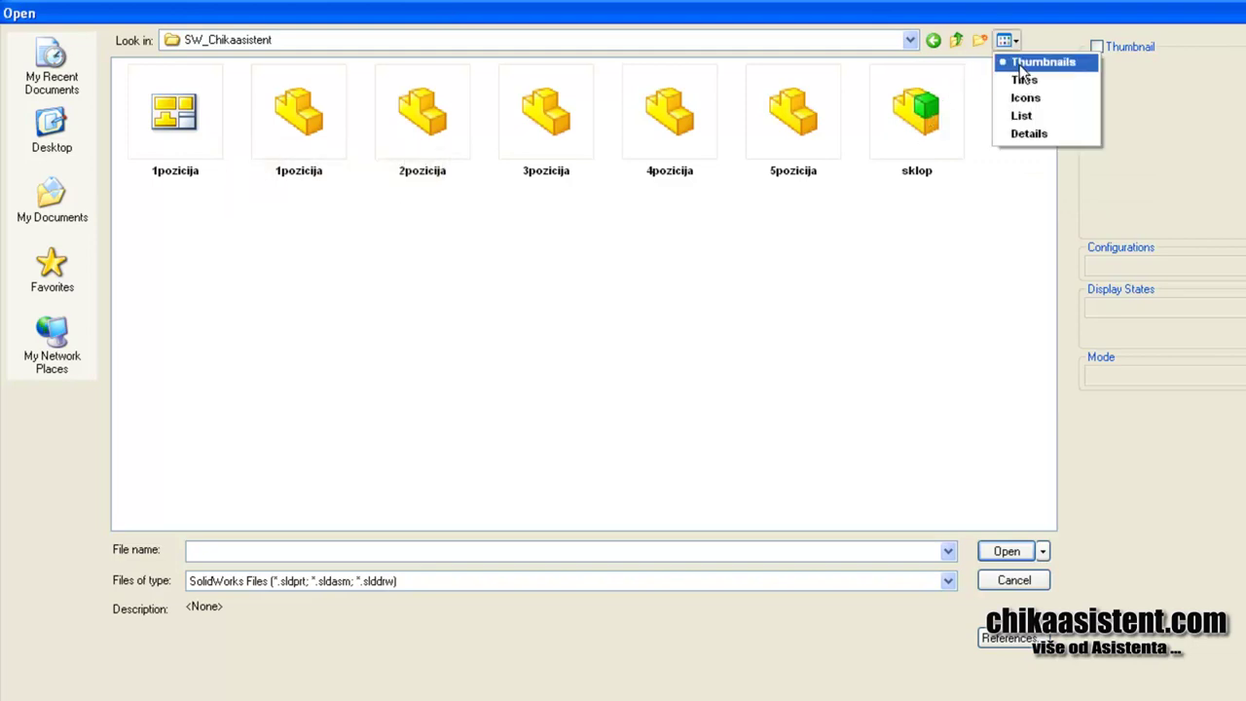
left_click(1022, 60)
left_click(44, 216)
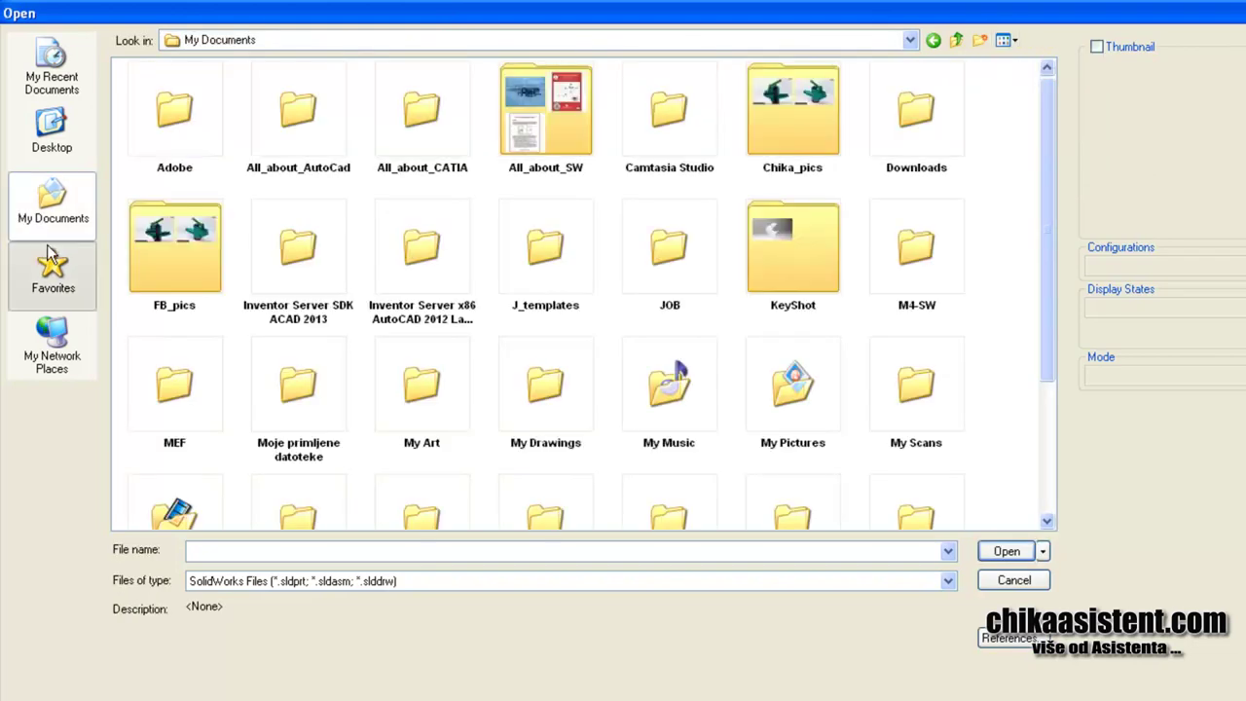
left_click(83, 92)
left_click(77, 142)
double_click(515, 115)
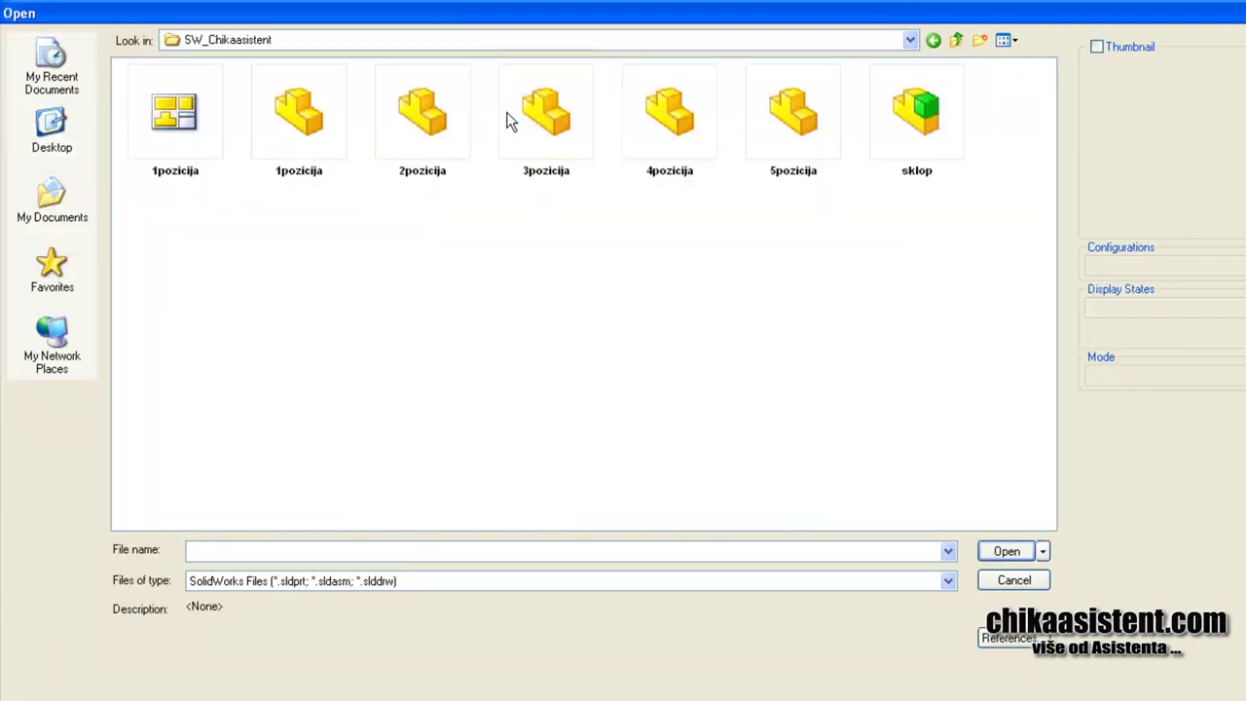
double_click(190, 126)
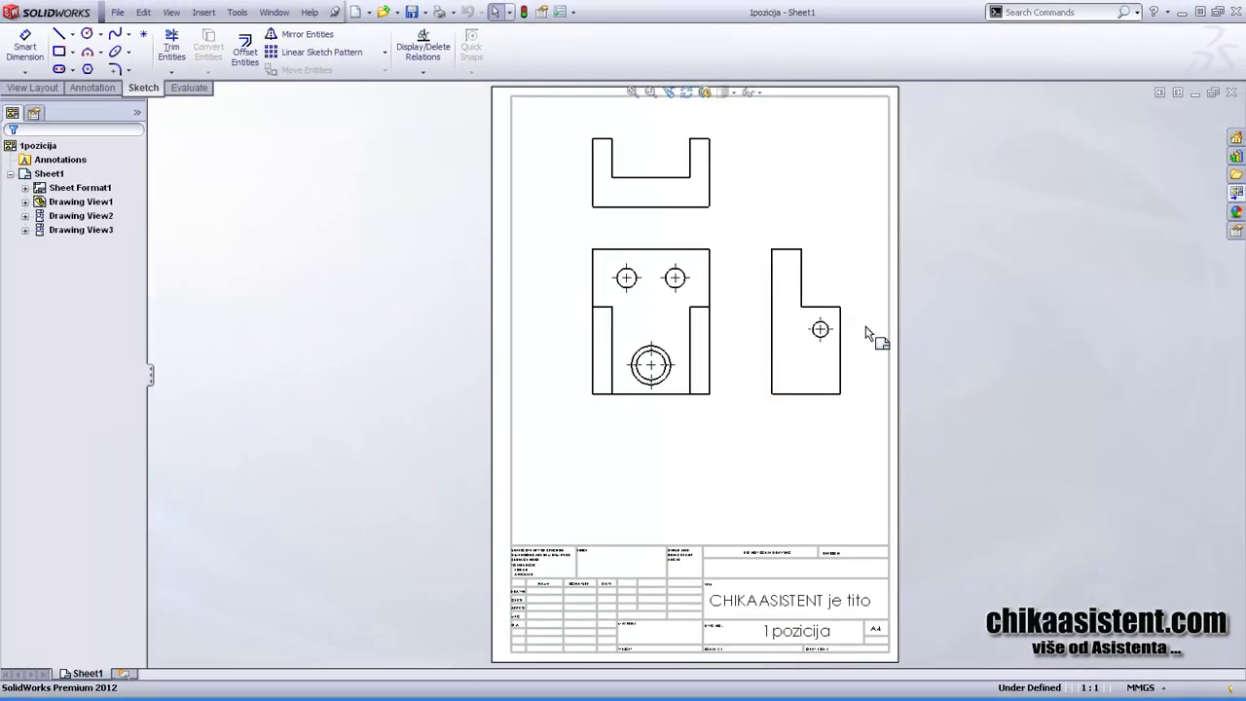
- Zoom in on Sheet1's three orthographic views
scroll(902, 316, "down", 3)
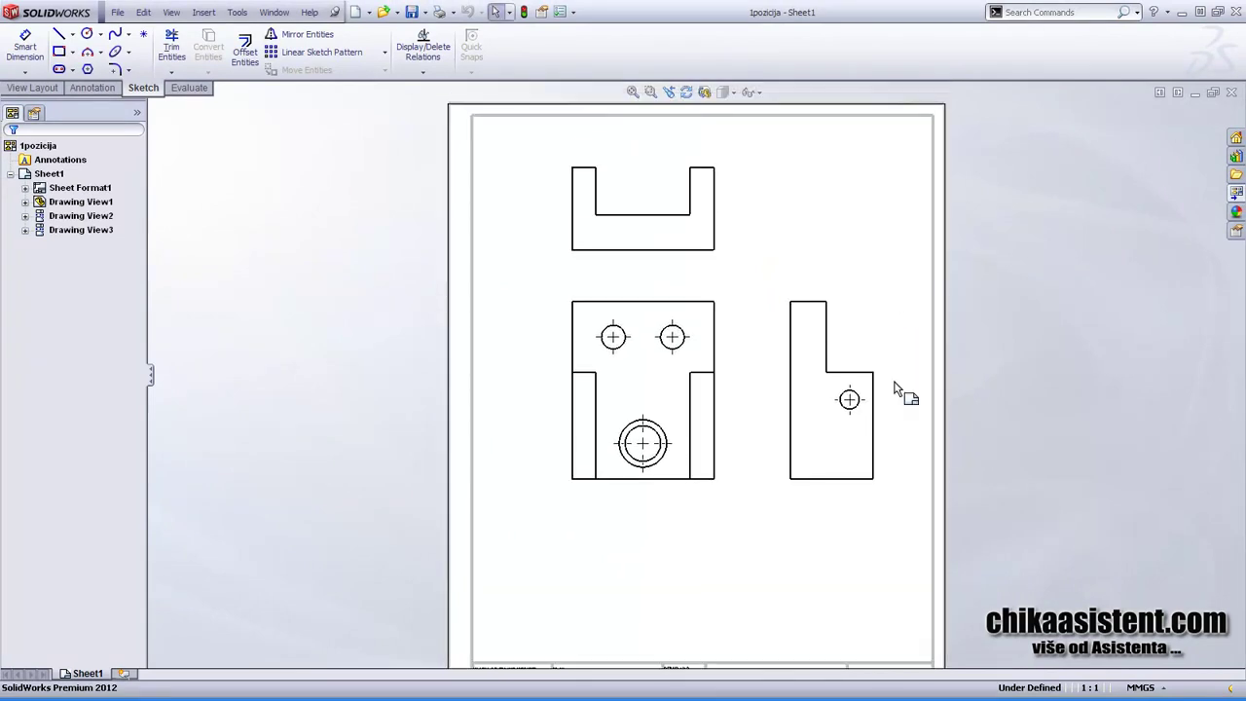
scroll(876, 385, "down", 2)
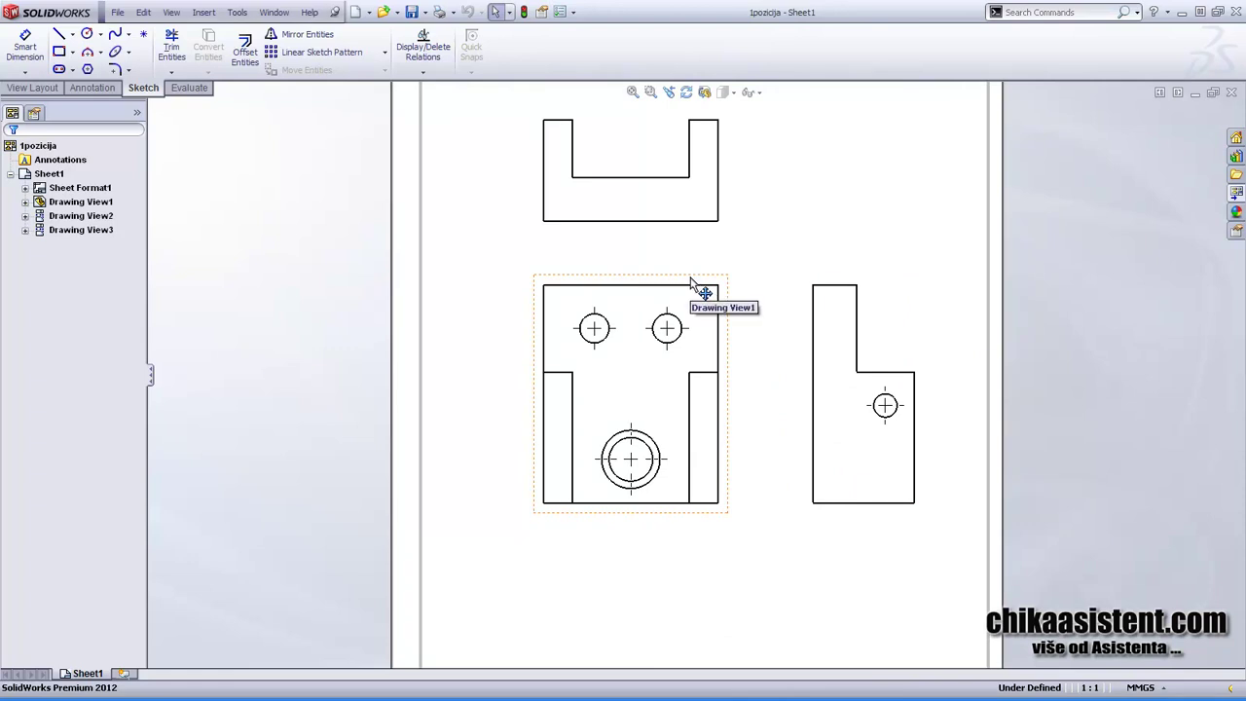
- Select Drawing View1 and bring its Scale section, showing sheet scale 1:1, into view
left_click_drag(691, 282, 691, 314)
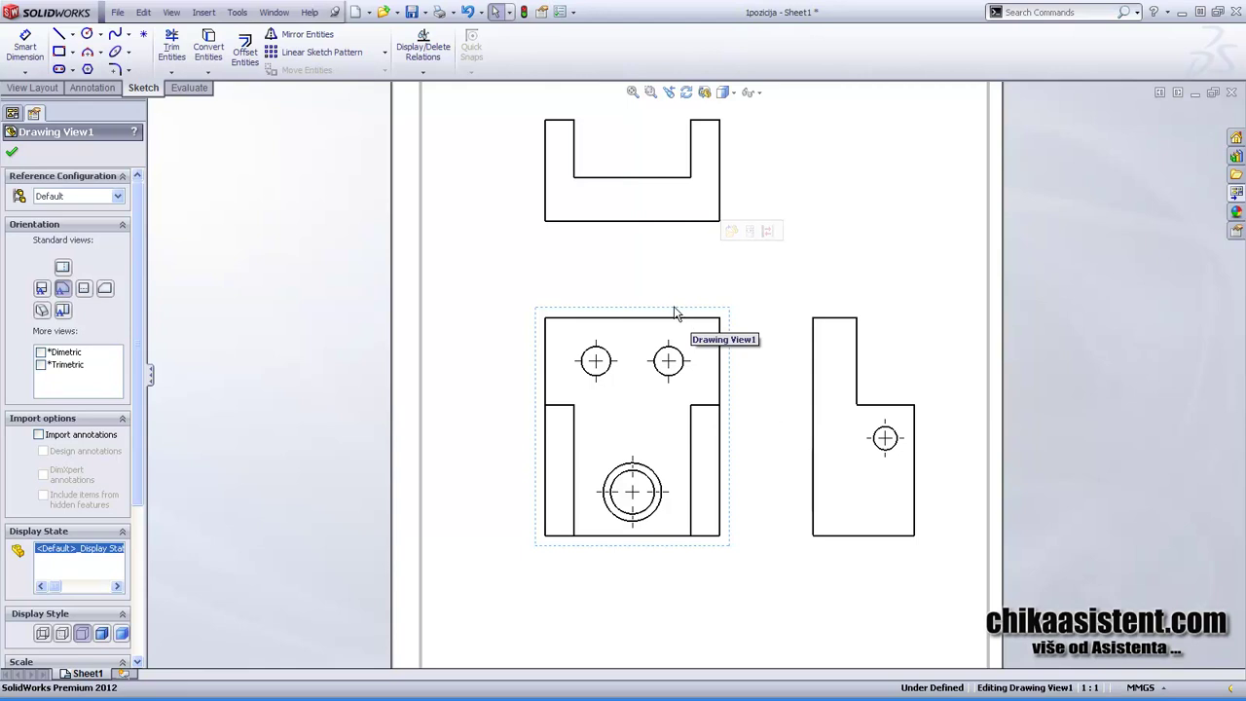
left_click_drag(676, 313, 668, 285)
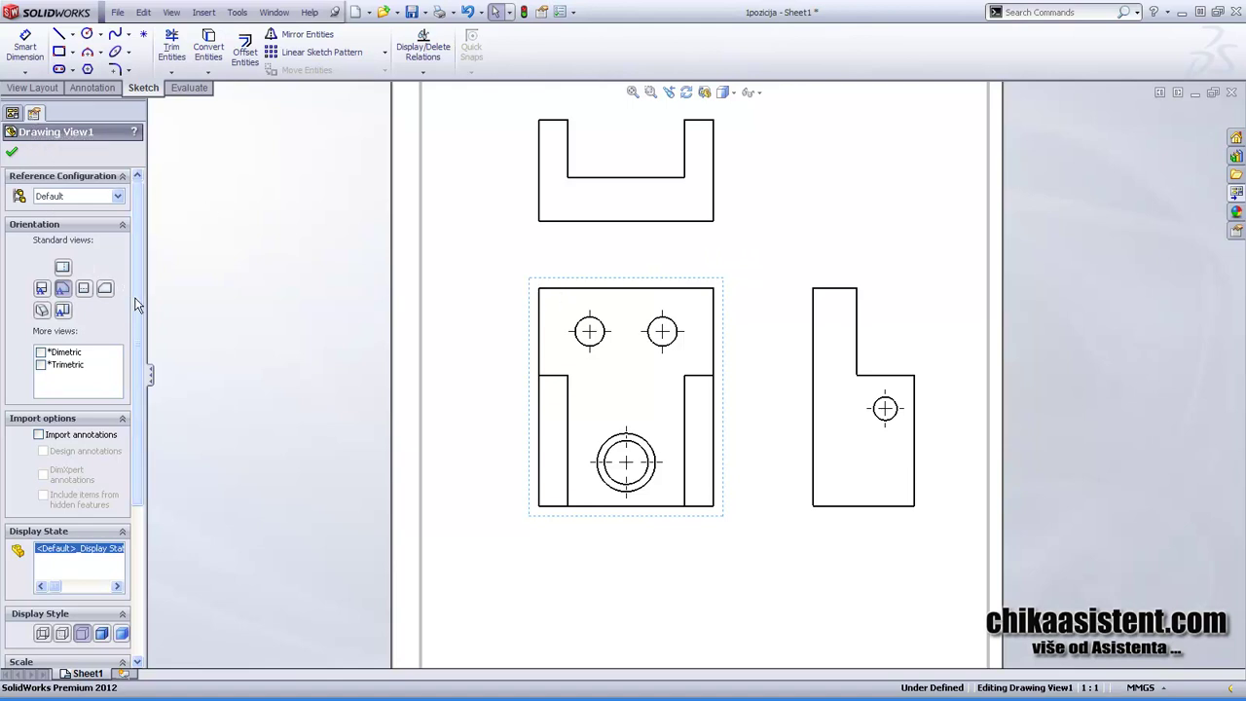
scroll(136, 304, "down", 5)
scroll(136, 292, "up", 5)
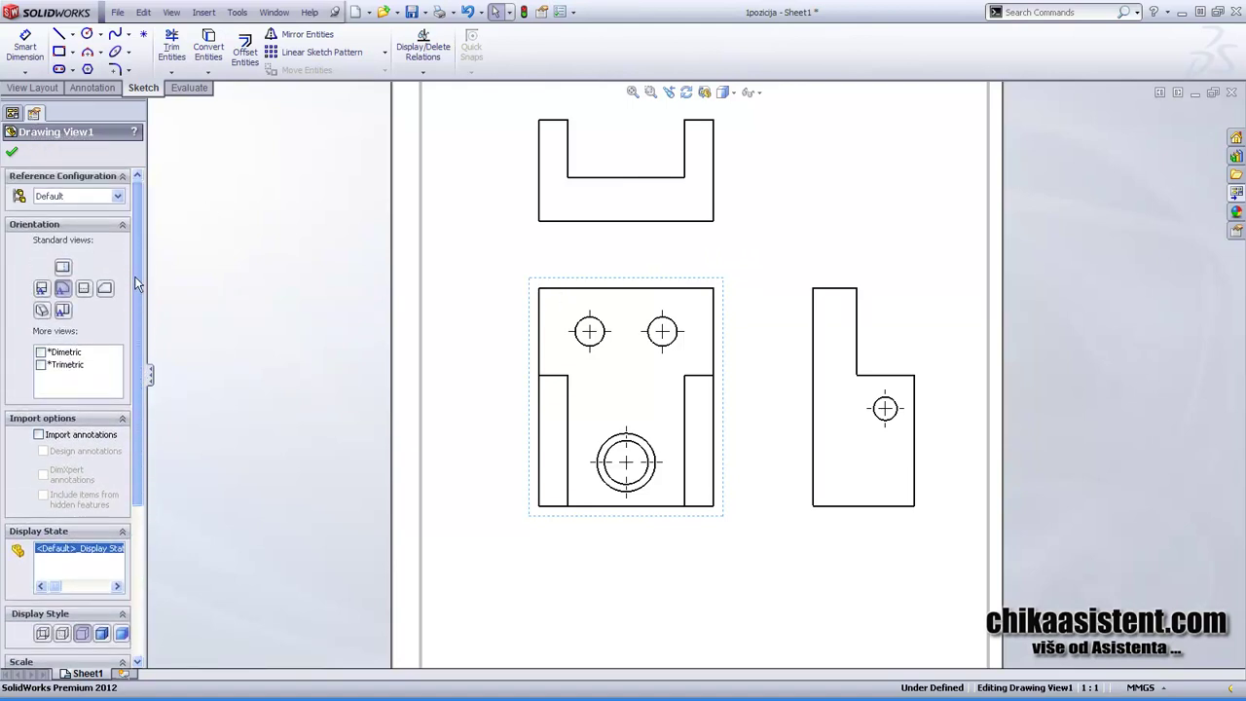
left_click_drag(137, 283, 135, 464)
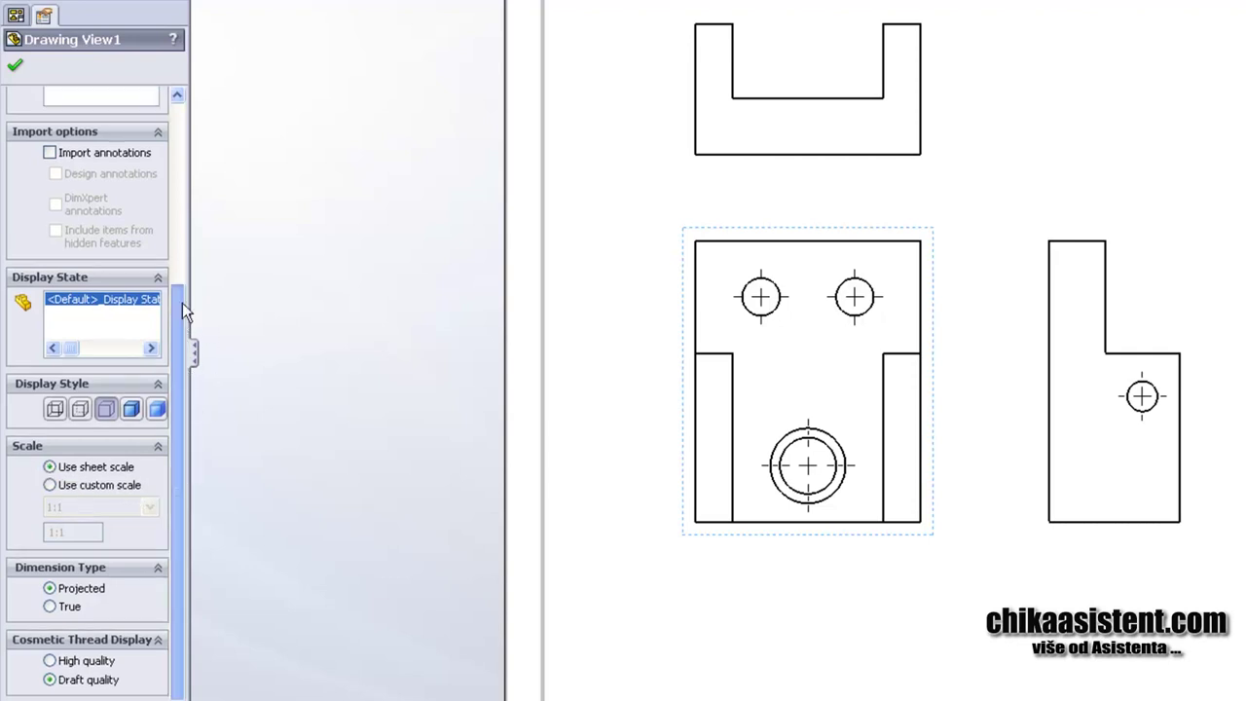
mouse_move(182, 303)
left_mouse_down()
mouse_move(201, 97)
mouse_move(206, 405)
left_mouse_up()
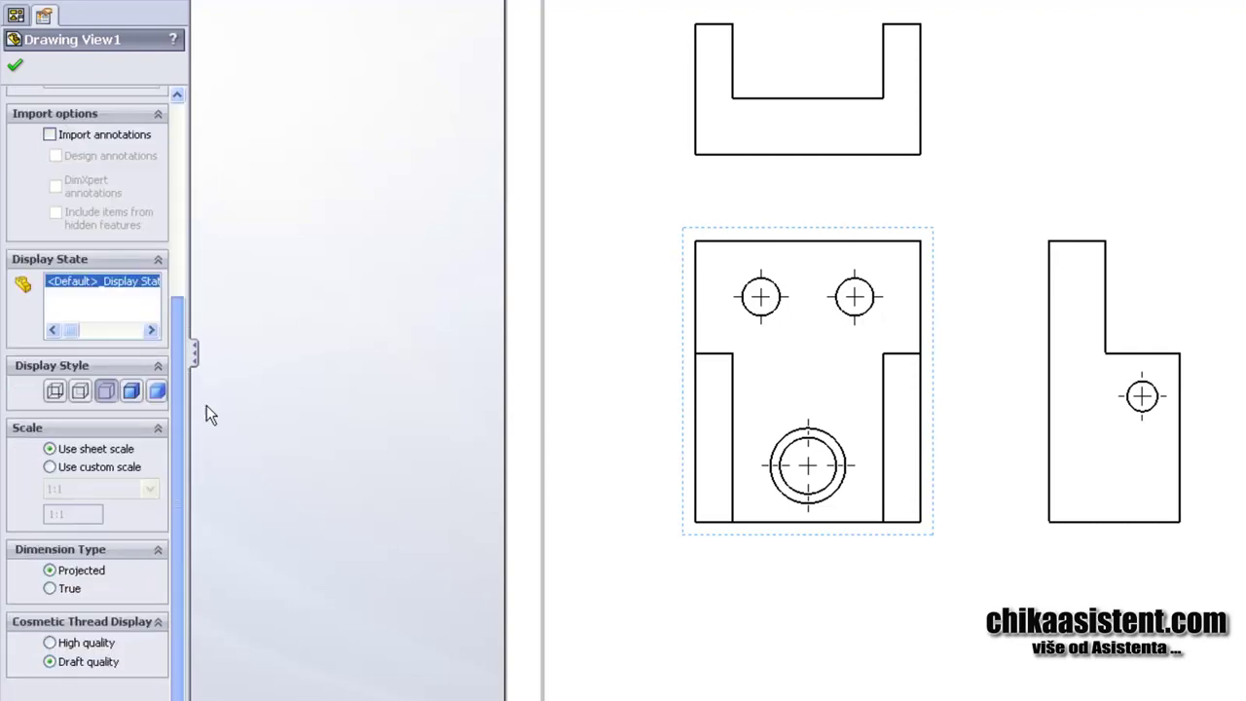
- Give Drawing View1 a custom scale, trying 2:1 before settling on 1:1
left_click(50, 468)
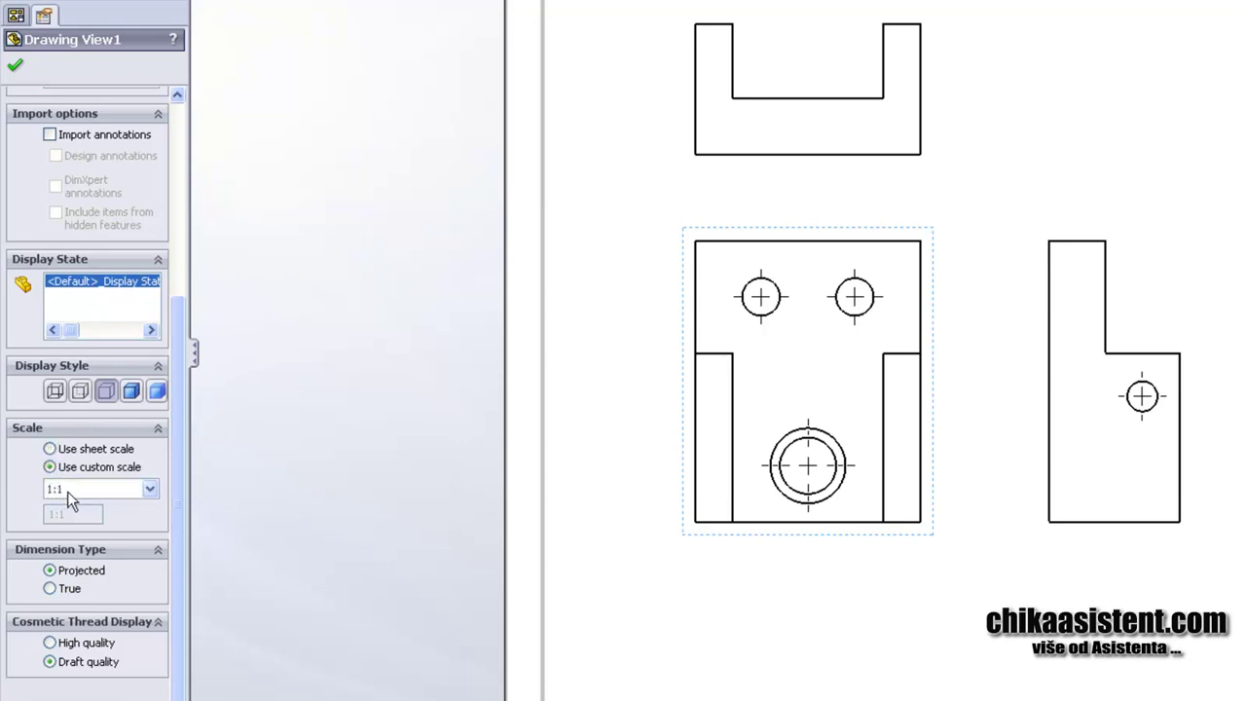
left_click(72, 492)
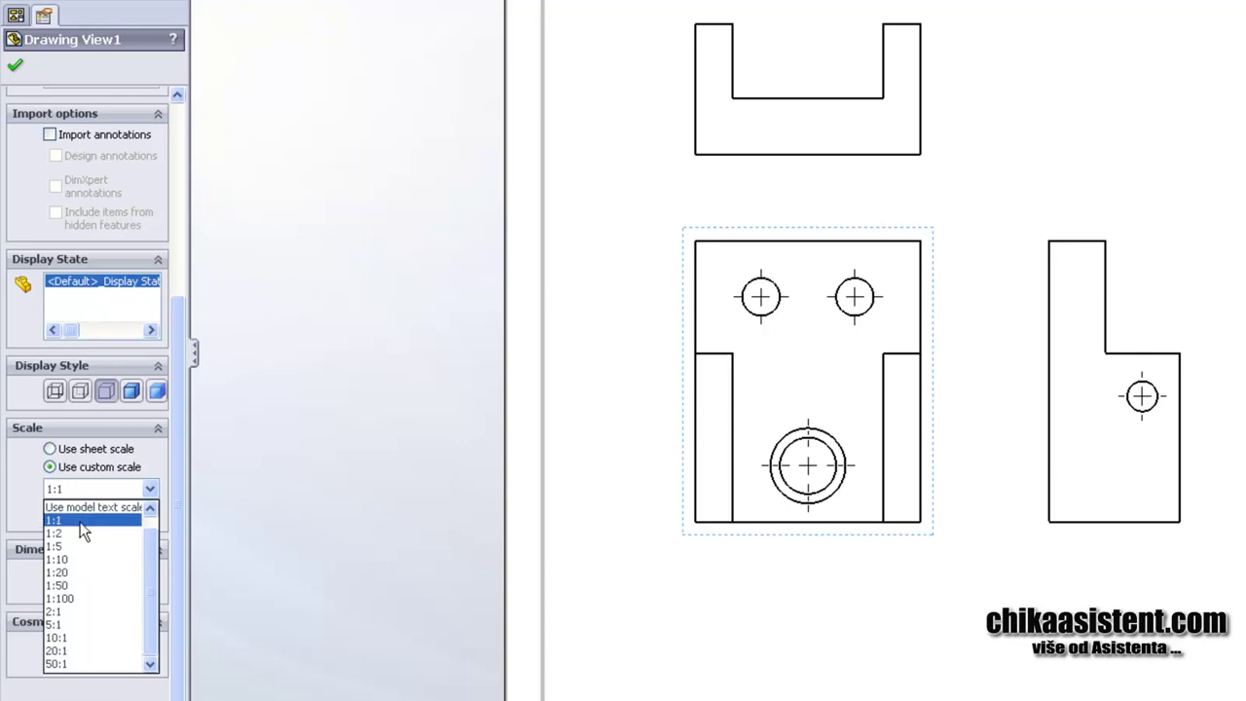
left_click(84, 609)
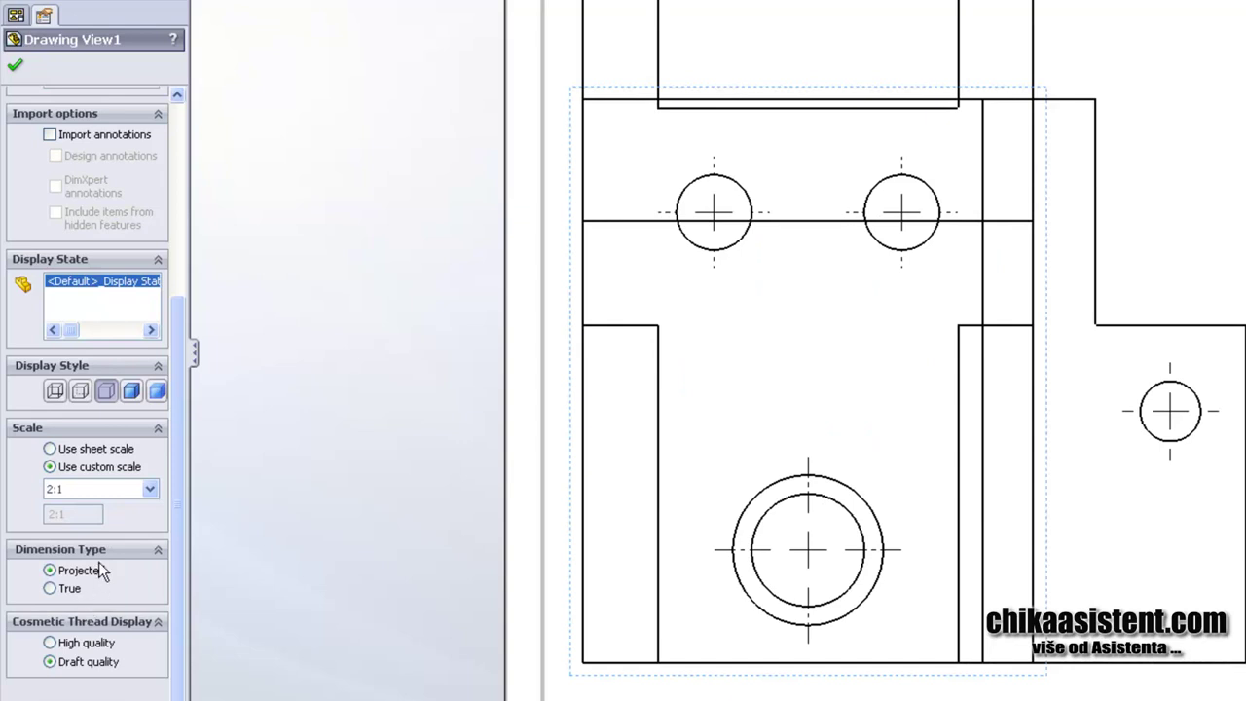
key("f")
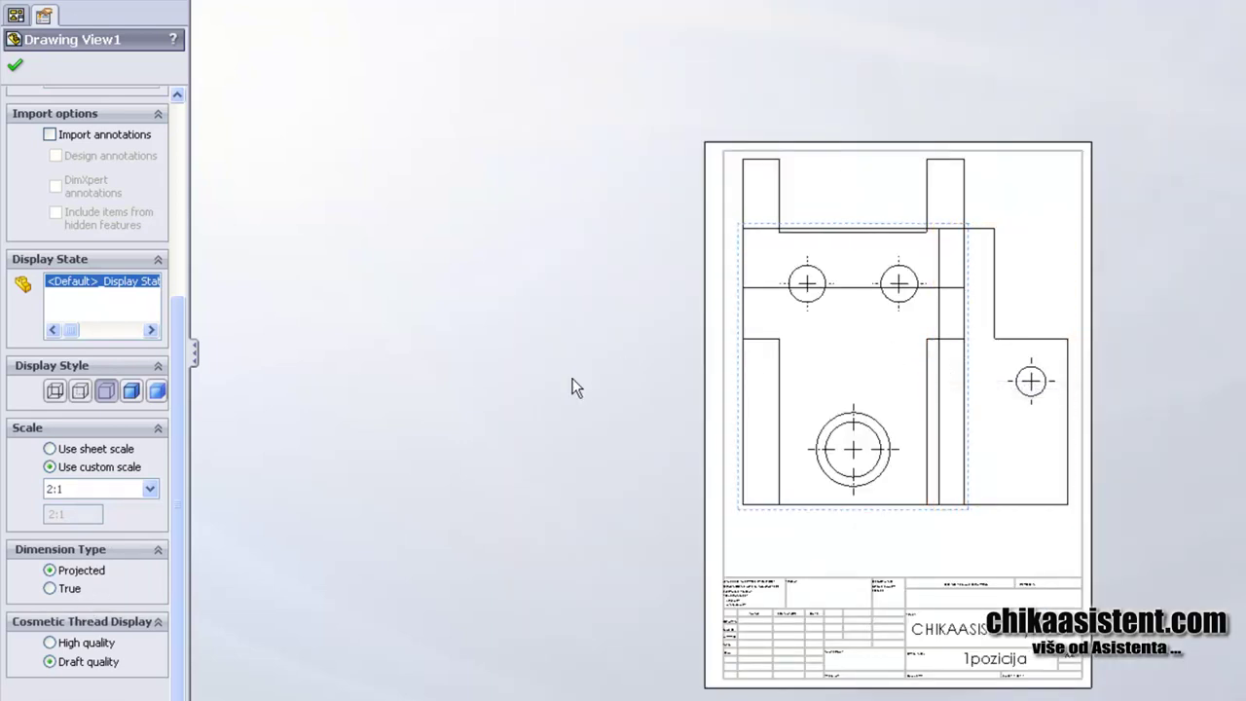
left_click(139, 490)
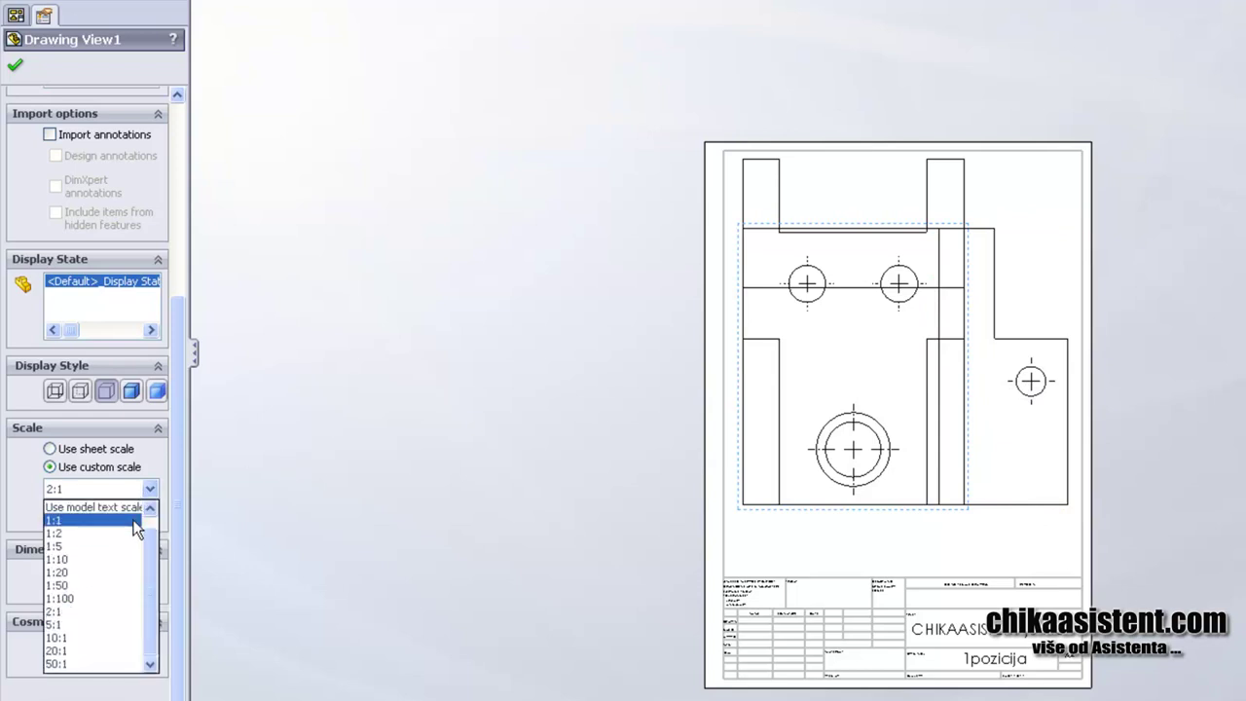
left_click(137, 526)
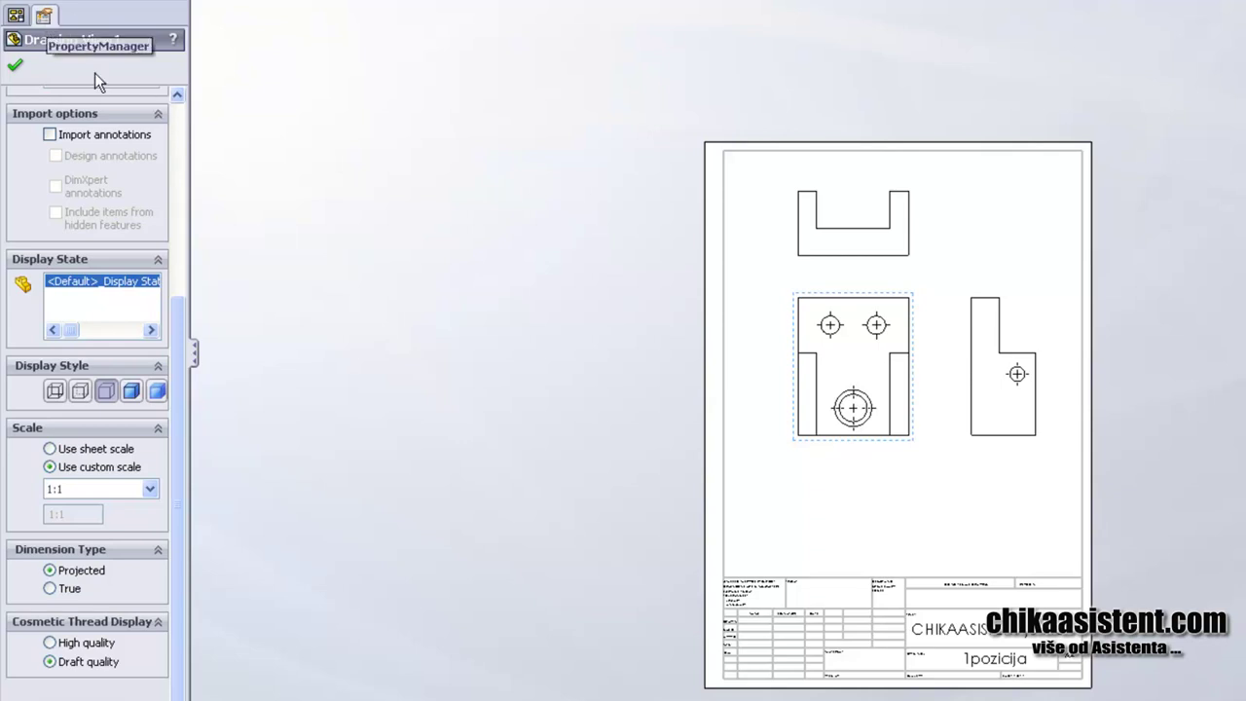
left_click(185, 240)
mouse_move(186, 239)
left_mouse_down()
mouse_move(177, 467)
mouse_move(170, 206)
left_mouse_up()
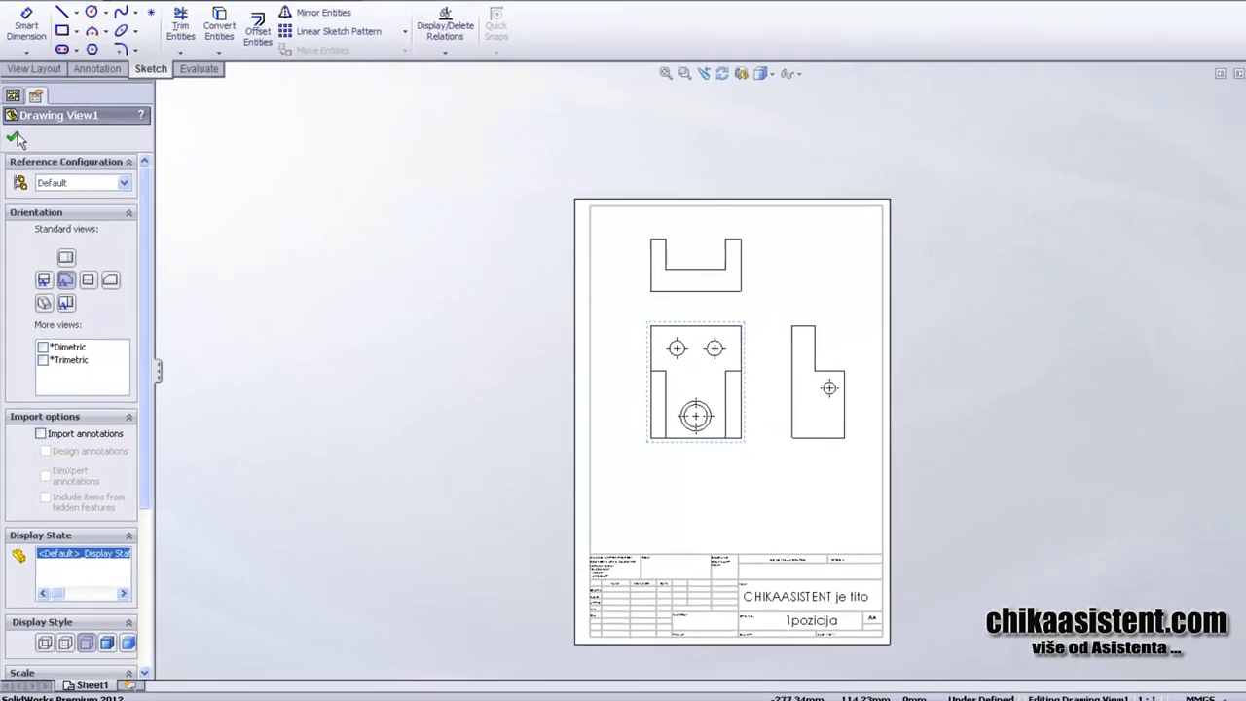
- Accept Drawing View1's settings, zoom in, and bring up the View Layout tools
left_click(15, 72)
scroll(960, 389, "down", 2)
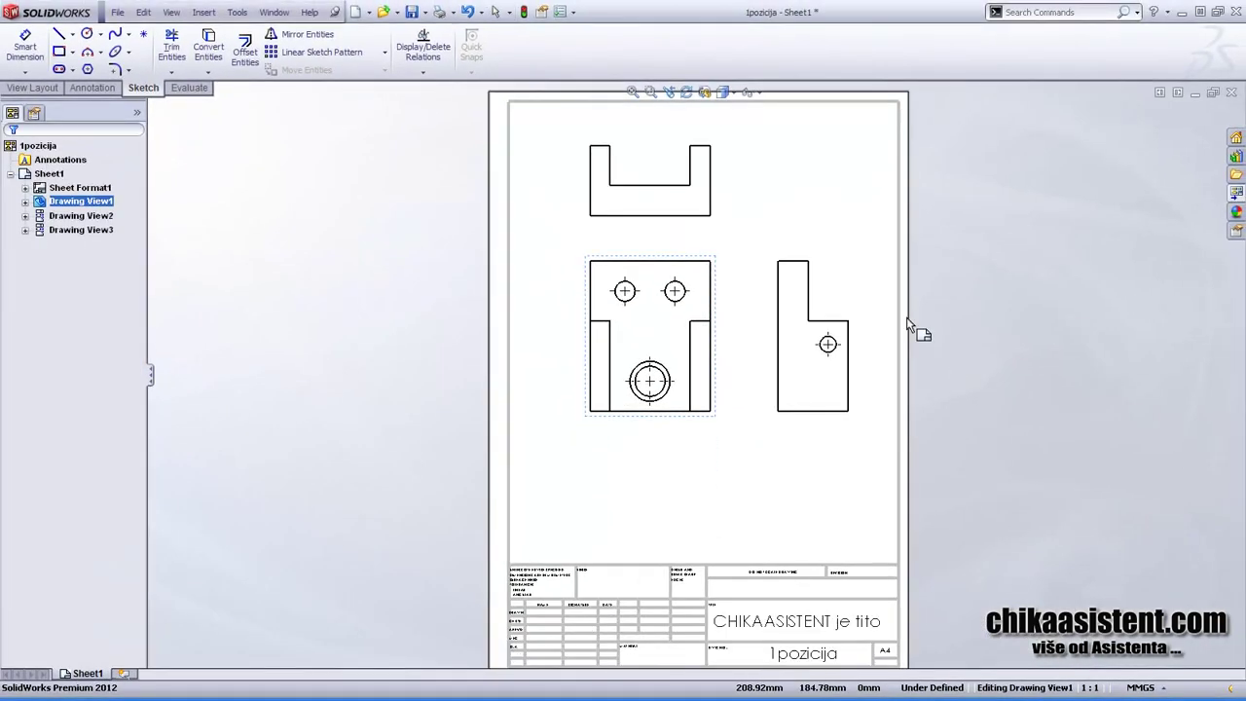
scroll(912, 311, "down", 2)
scroll(912, 312, "down", 1)
scroll(899, 301, "down", 1)
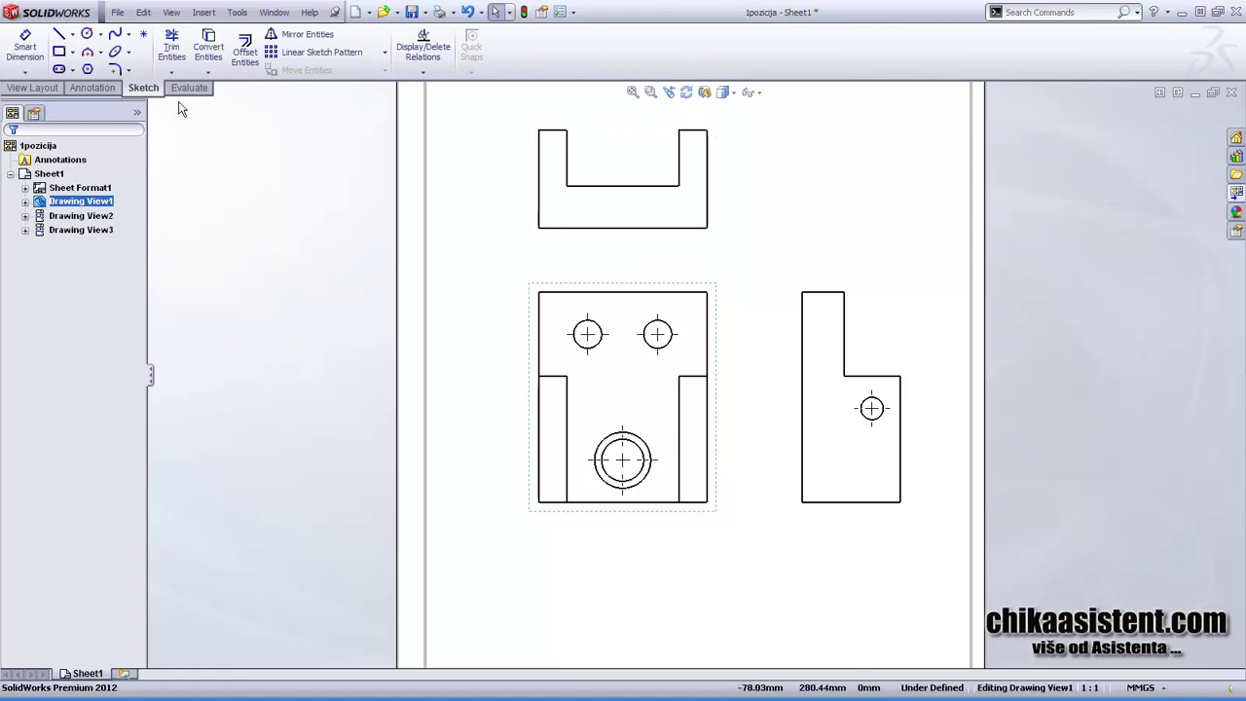
left_click(47, 89)
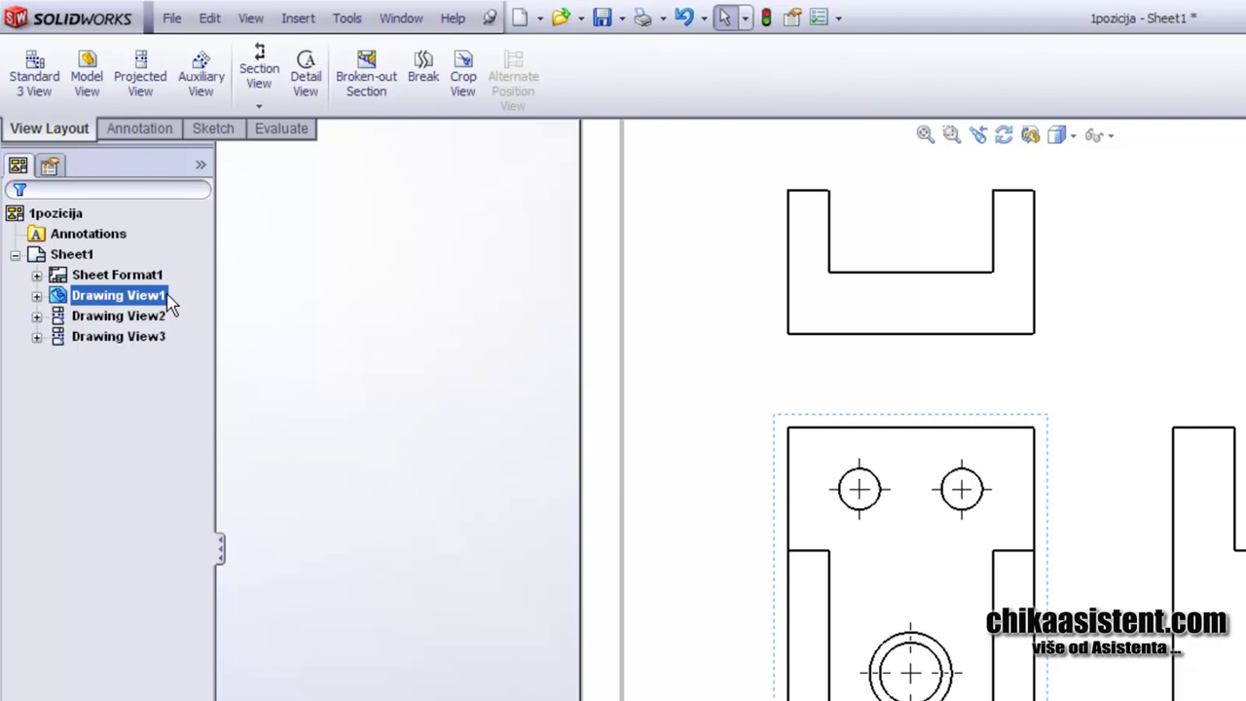
- Draw vertical section line A-A from the front view's top-edge midpoint to below the view
left_click(258, 68)
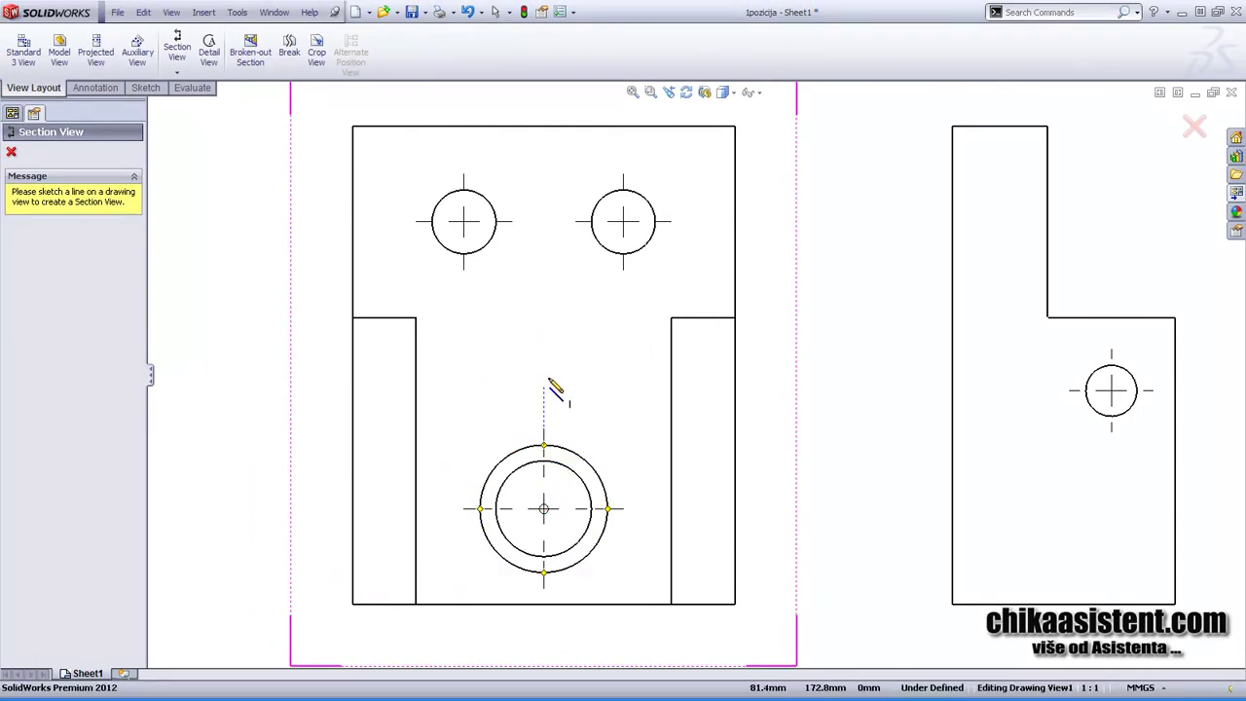
left_click(542, 127)
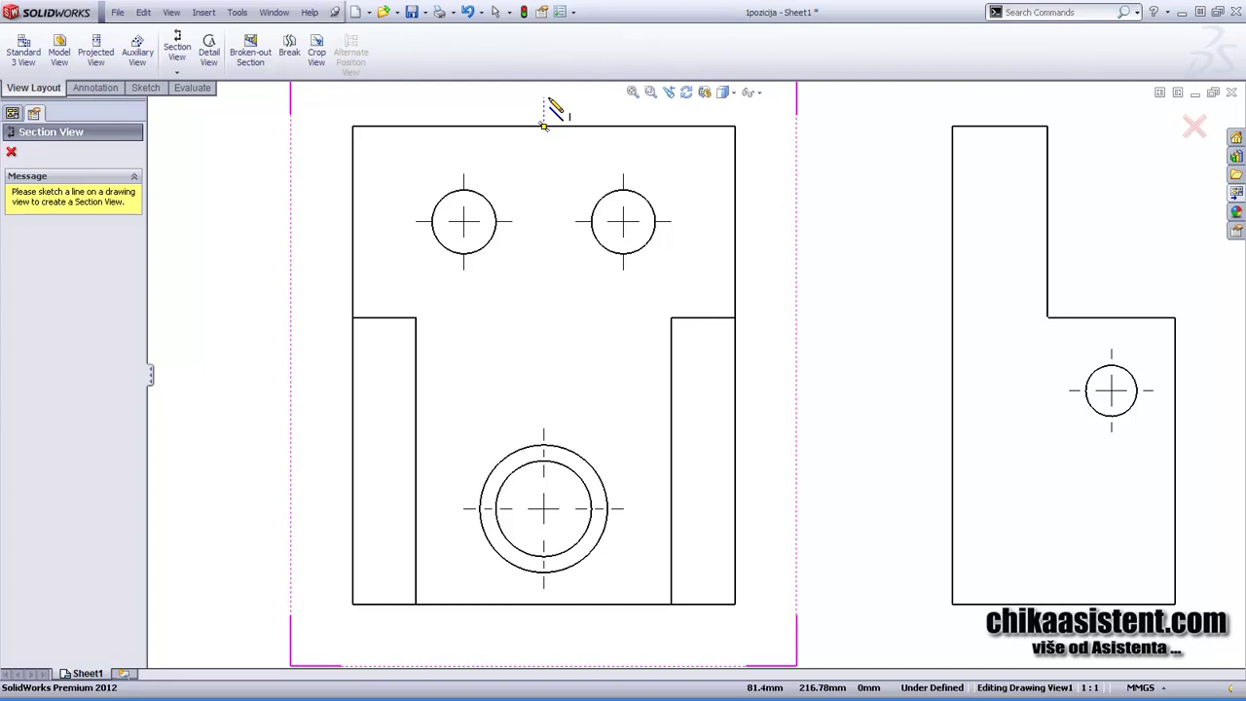
middle_click_drag(544, 125, 546, 173, "ctrl")
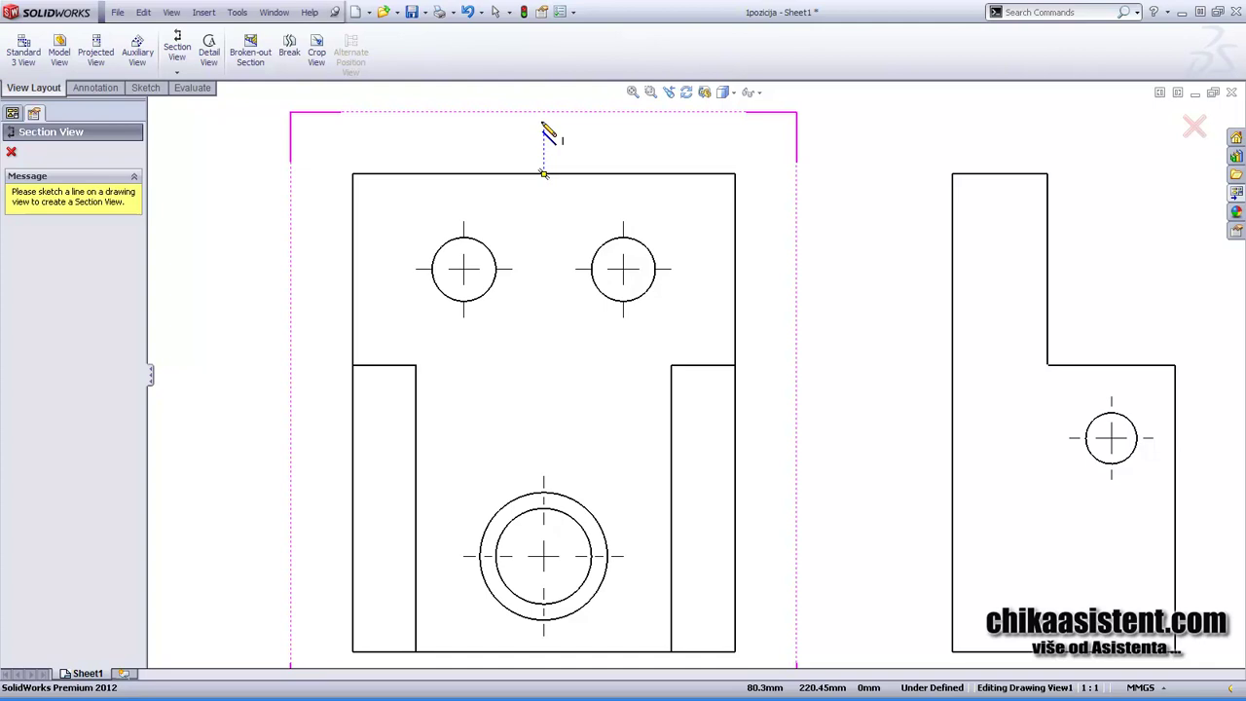
left_click(542, 124)
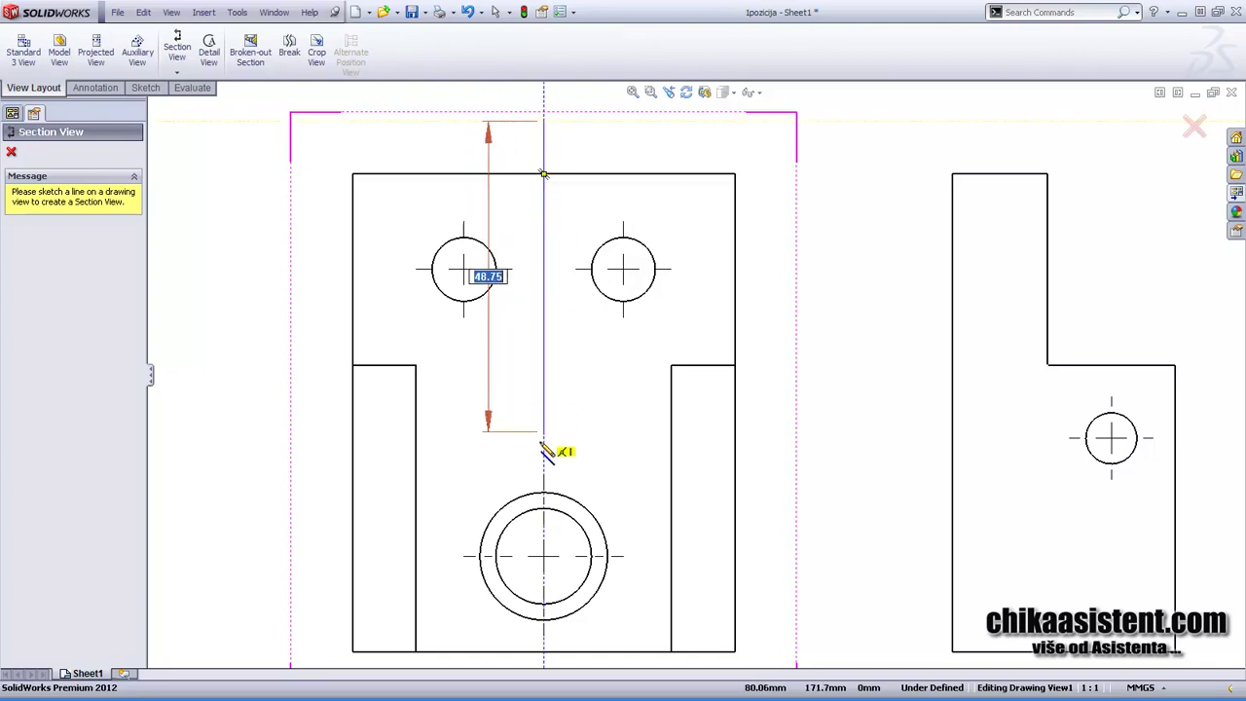
middle_click_drag(556, 523, 555, 415, "ctrl")
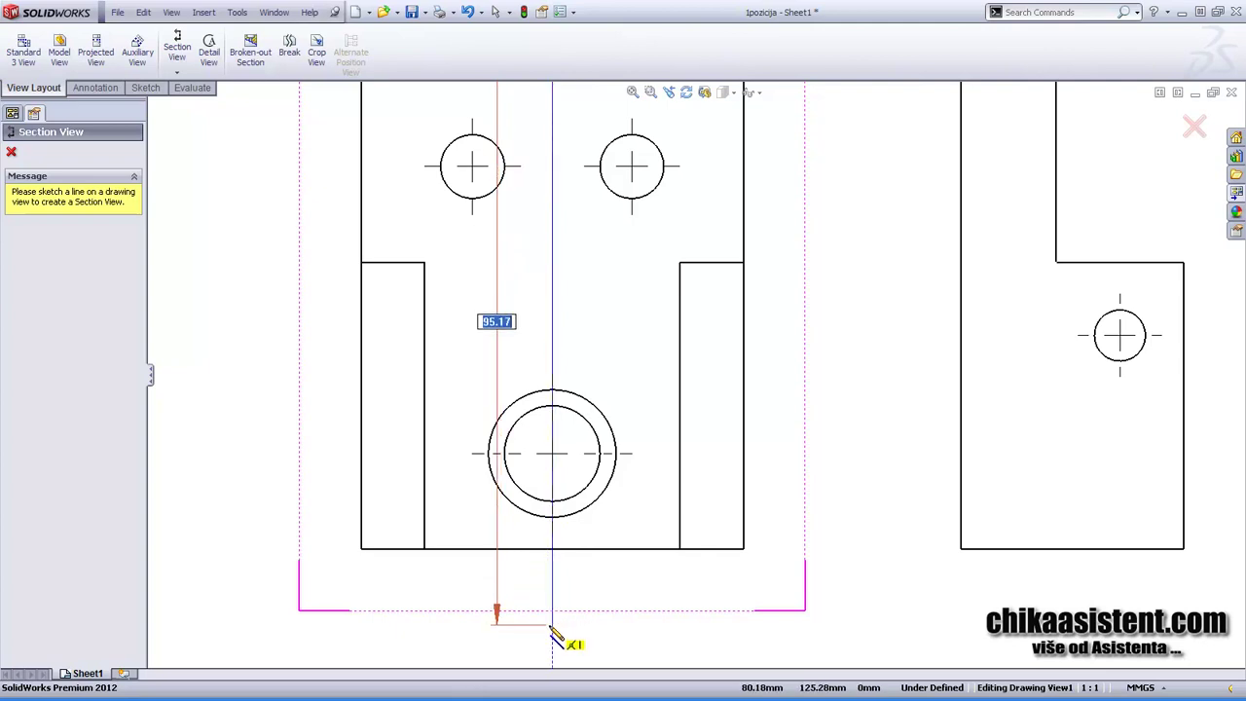
key("z")
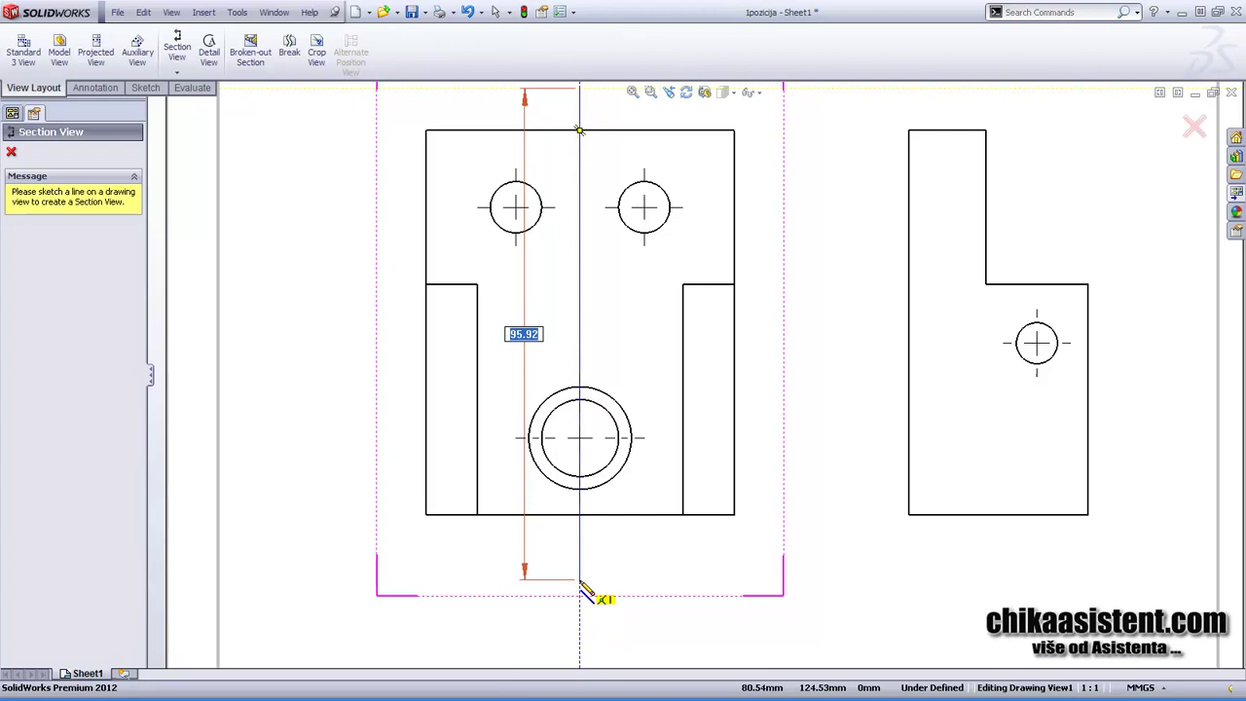
left_click(582, 587)
scroll(624, 516, "up", 2)
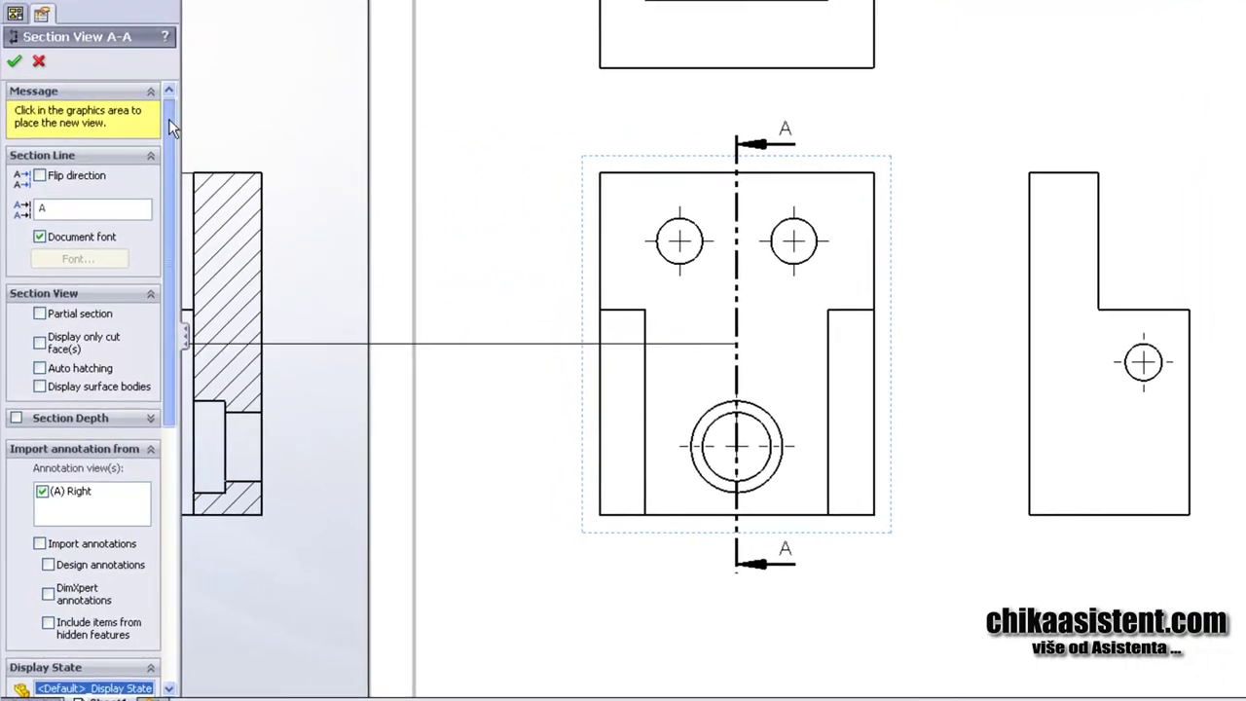
- Drop the parent style and set the section A-A preview to Hidden Lines Removed
left_click_drag(135, 198, 135, 226)
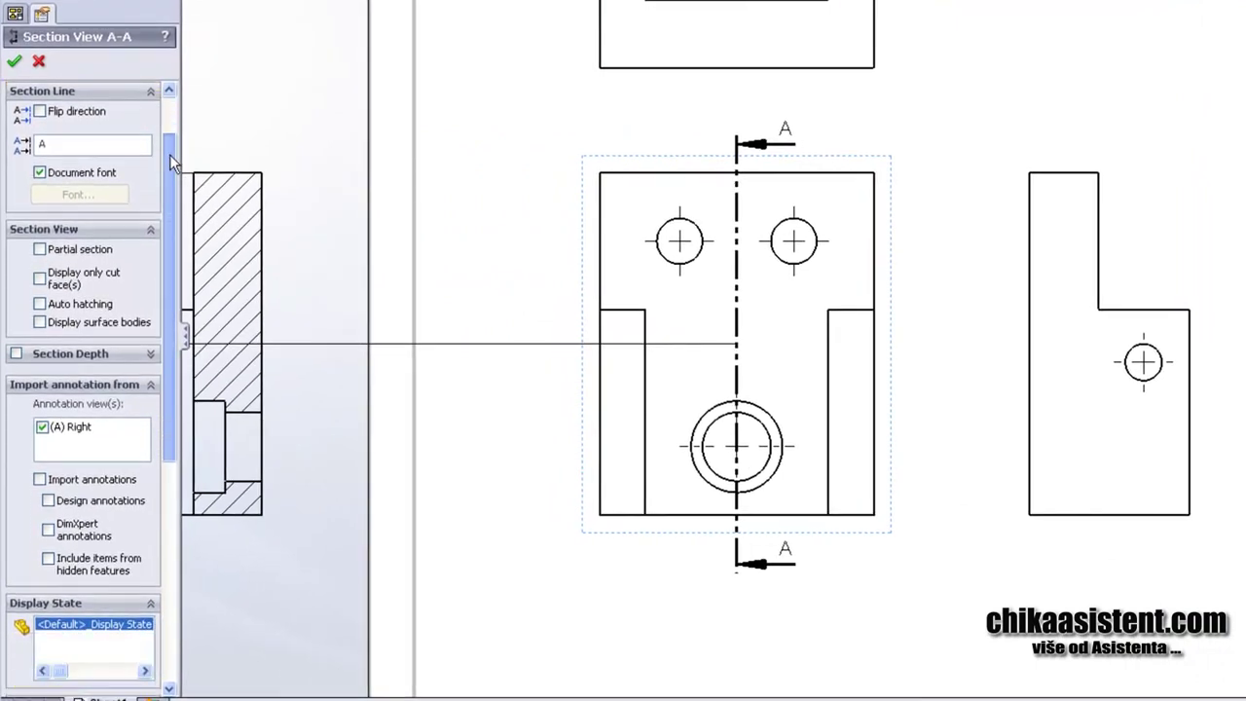
mouse_move(171, 162)
left_mouse_down()
mouse_move(177, 375)
mouse_move(192, 130)
mouse_move(193, 382)
left_mouse_up()
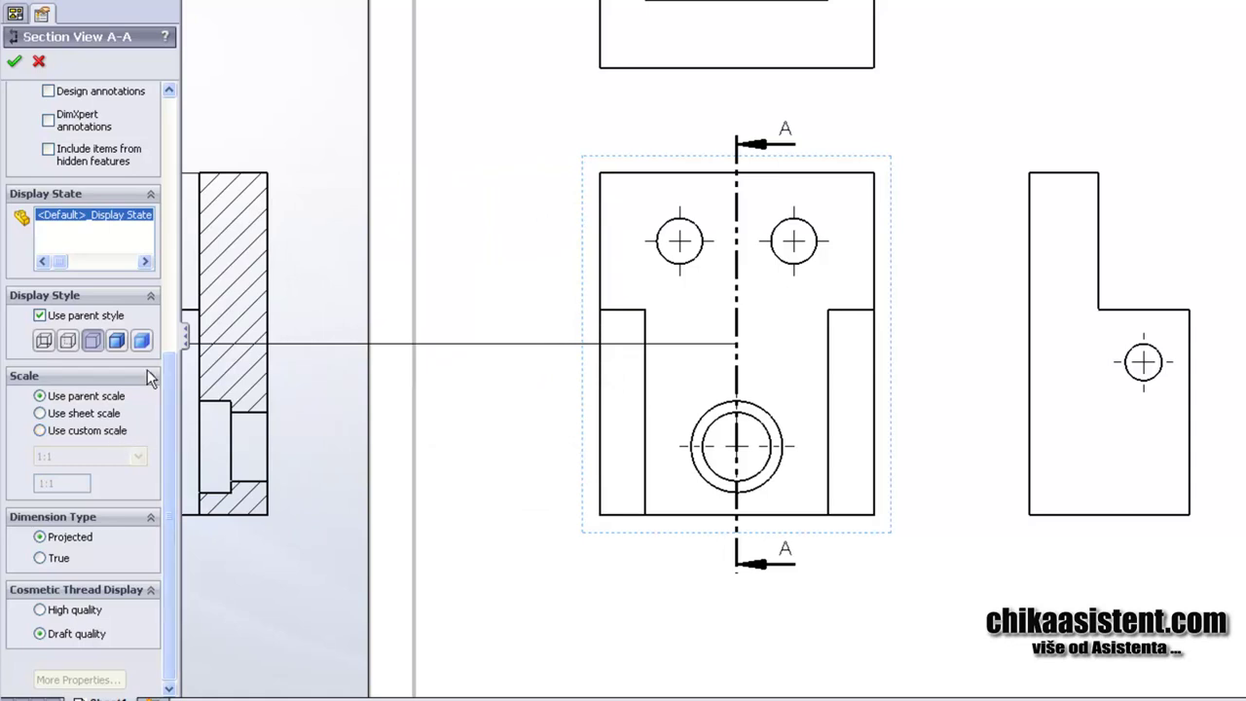
left_click(122, 343)
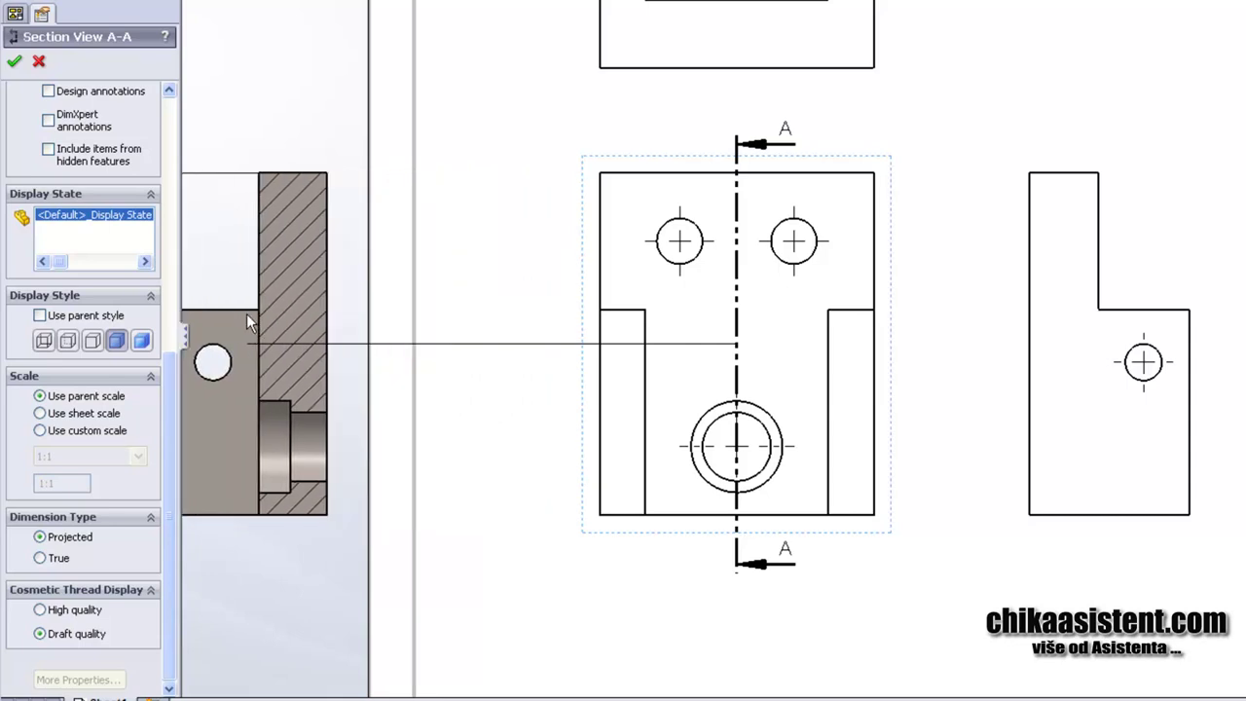
left_click(143, 346)
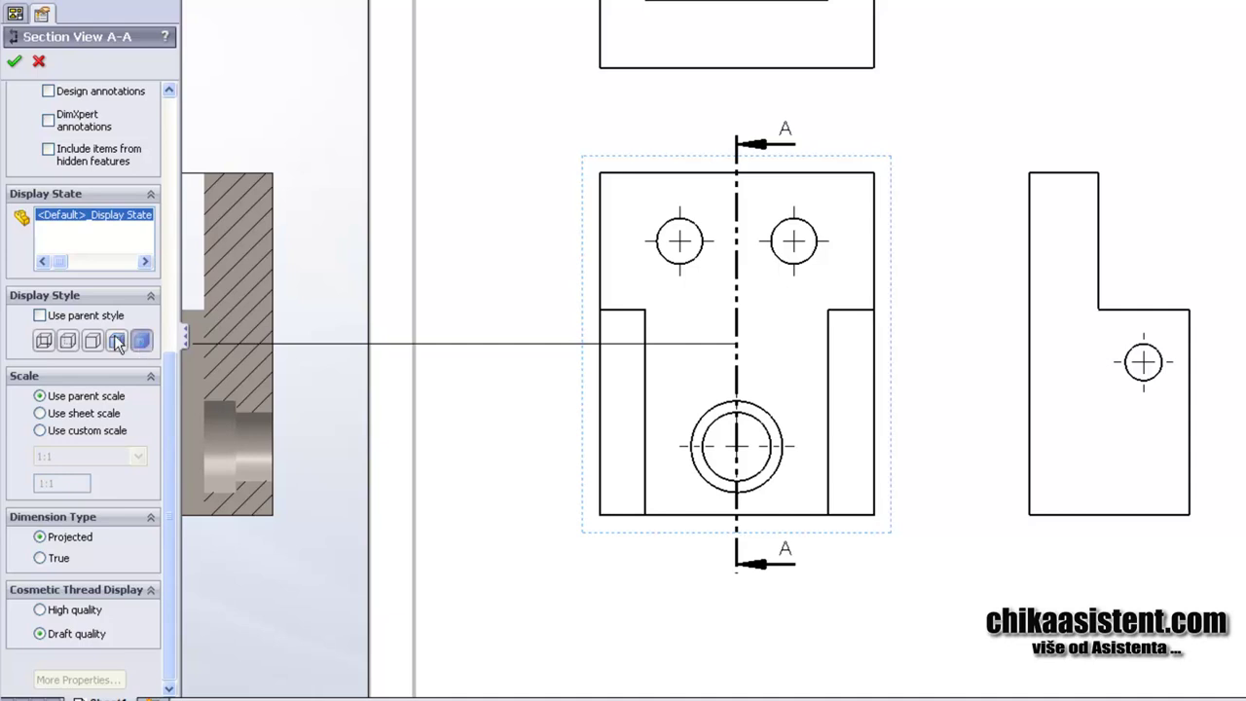
left_click(66, 343)
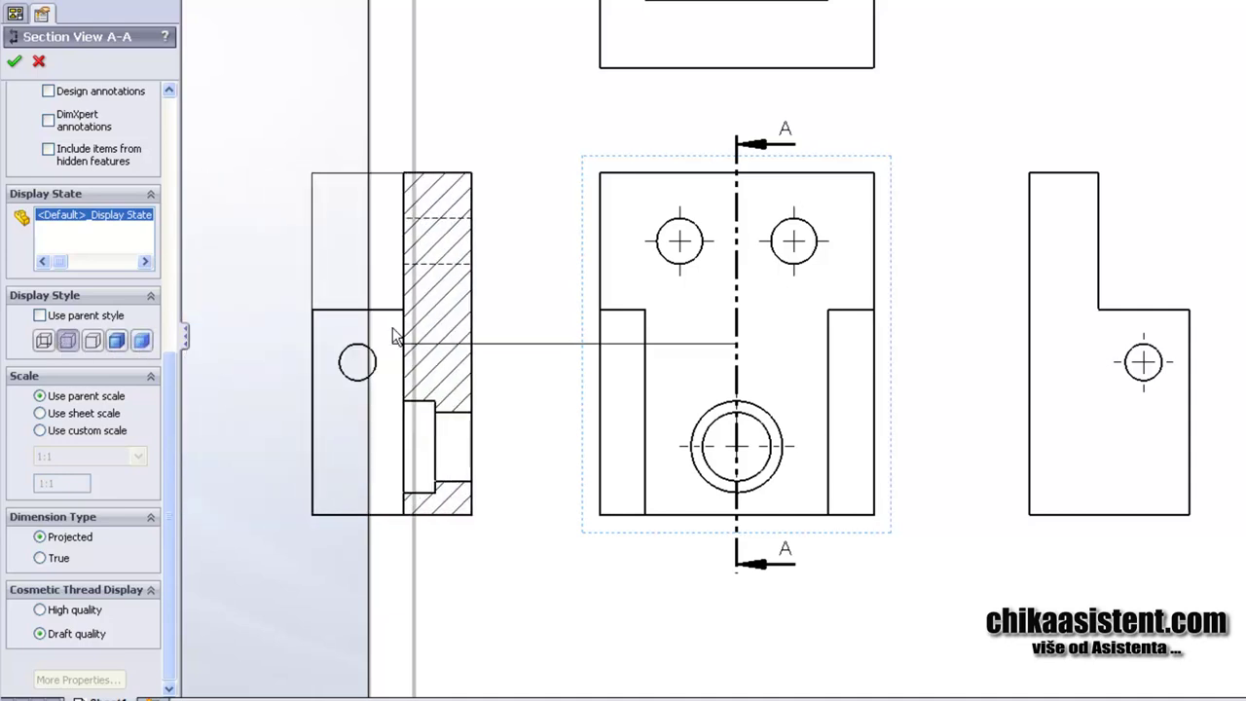
left_click(92, 341)
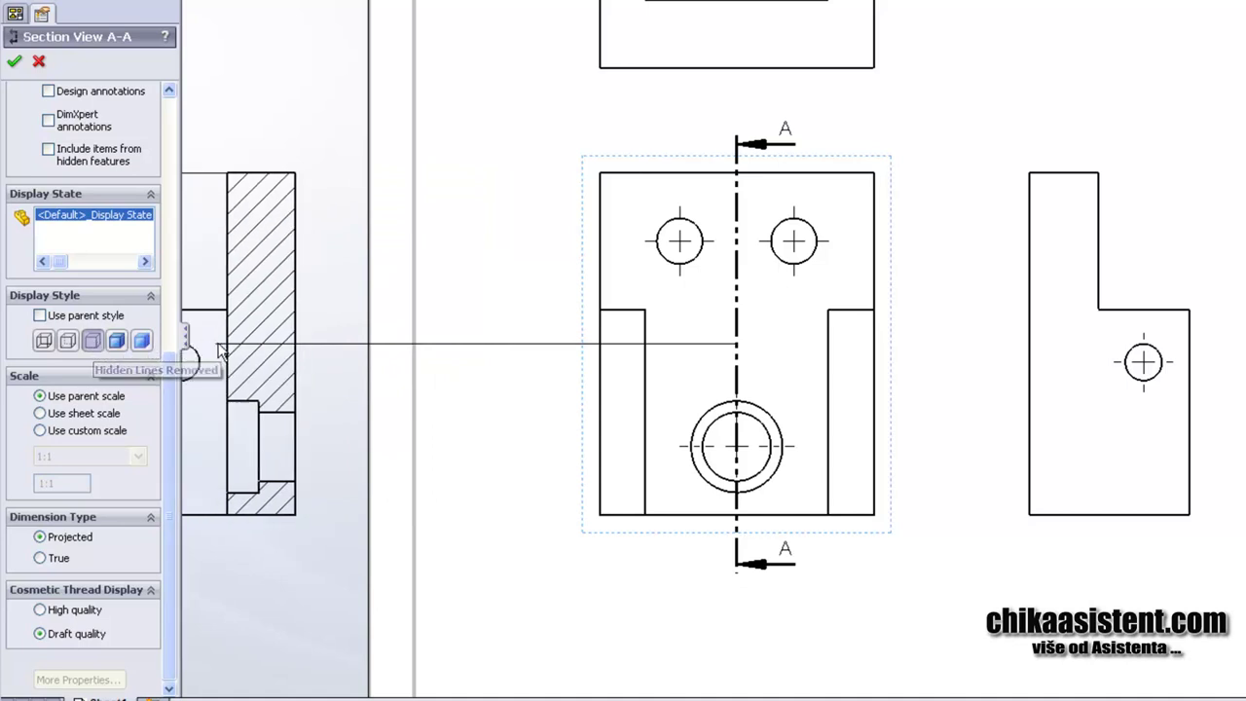
scroll(166, 381, "up", 1)
left_click_drag(166, 382, 174, 135)
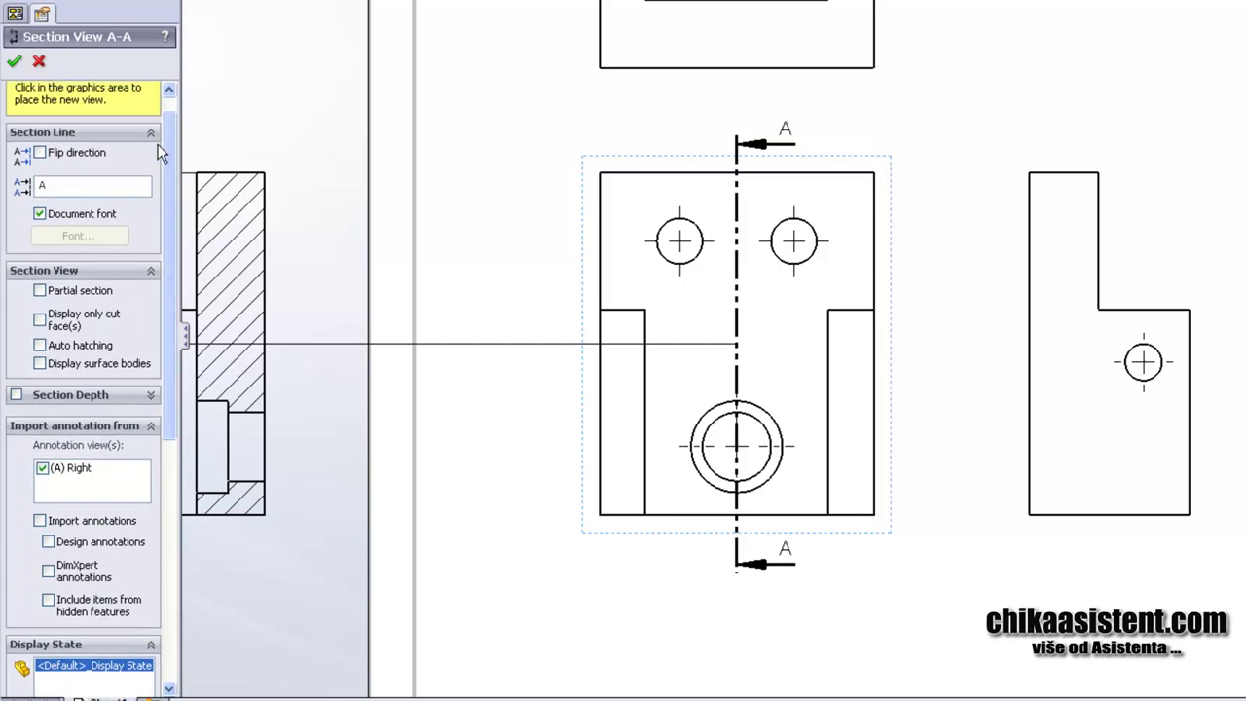
left_click(39, 154)
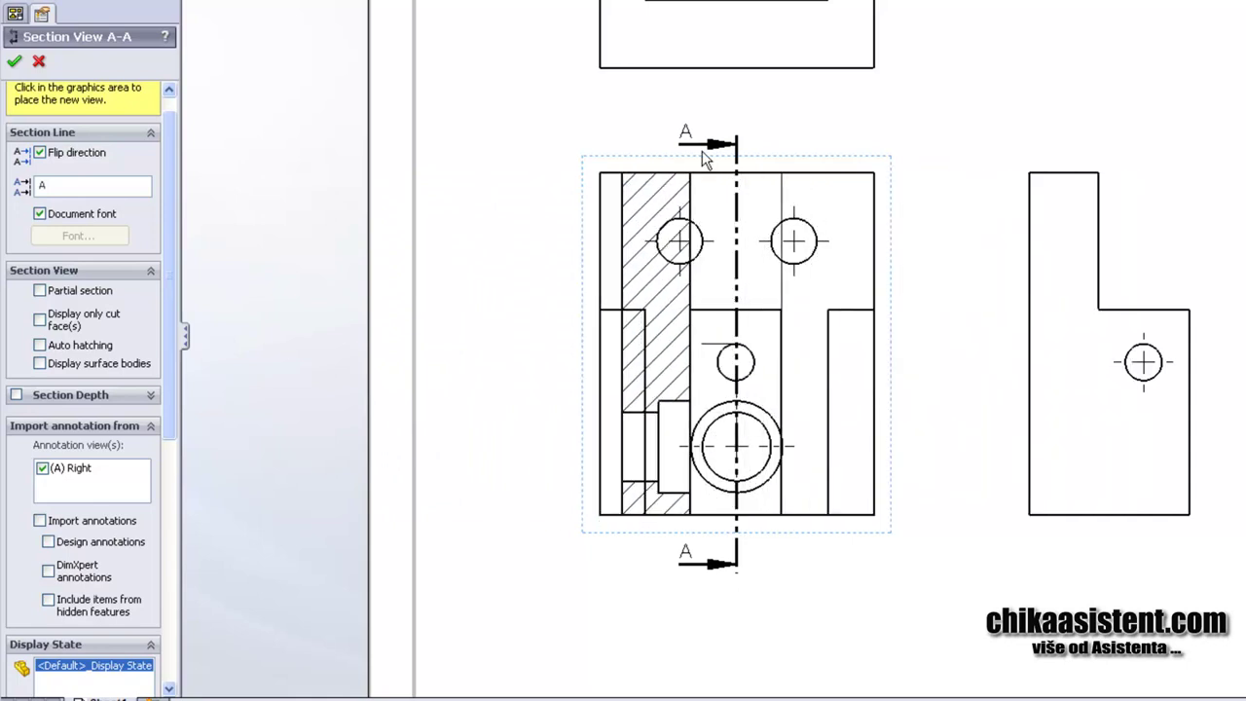
left_click(40, 153)
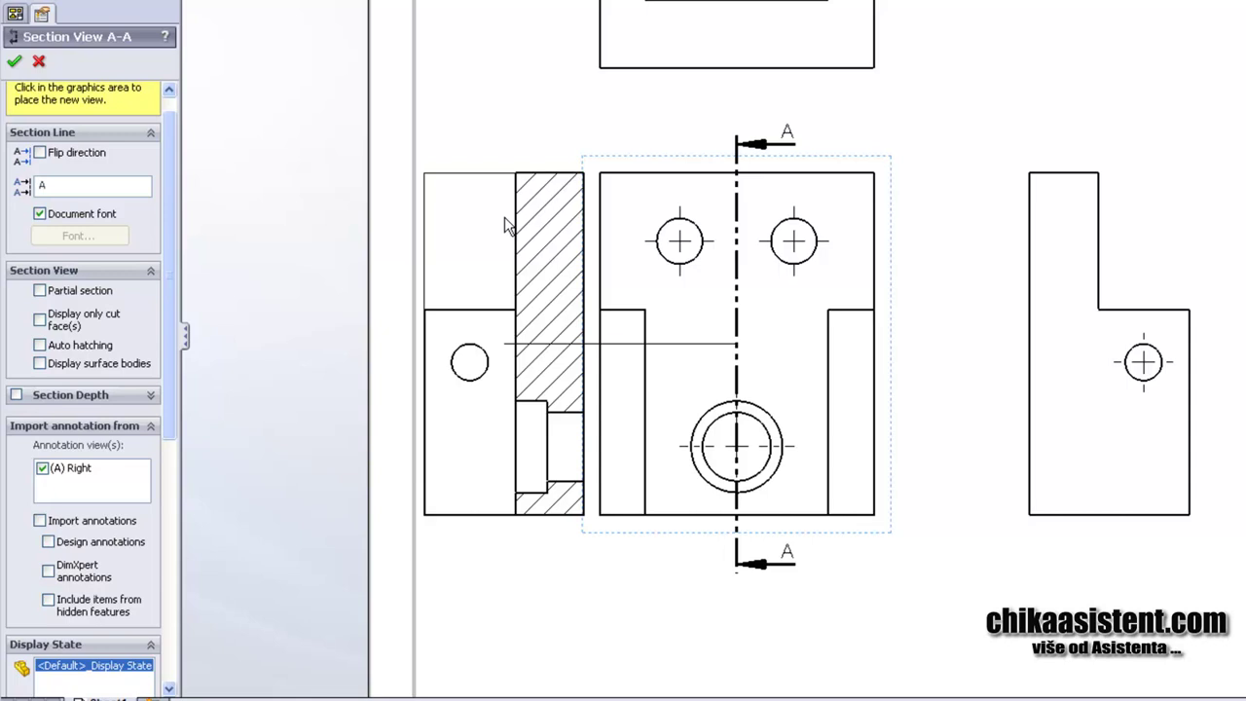
- Place SECTION A-A left of the front view and confirm it
left_click(505, 225)
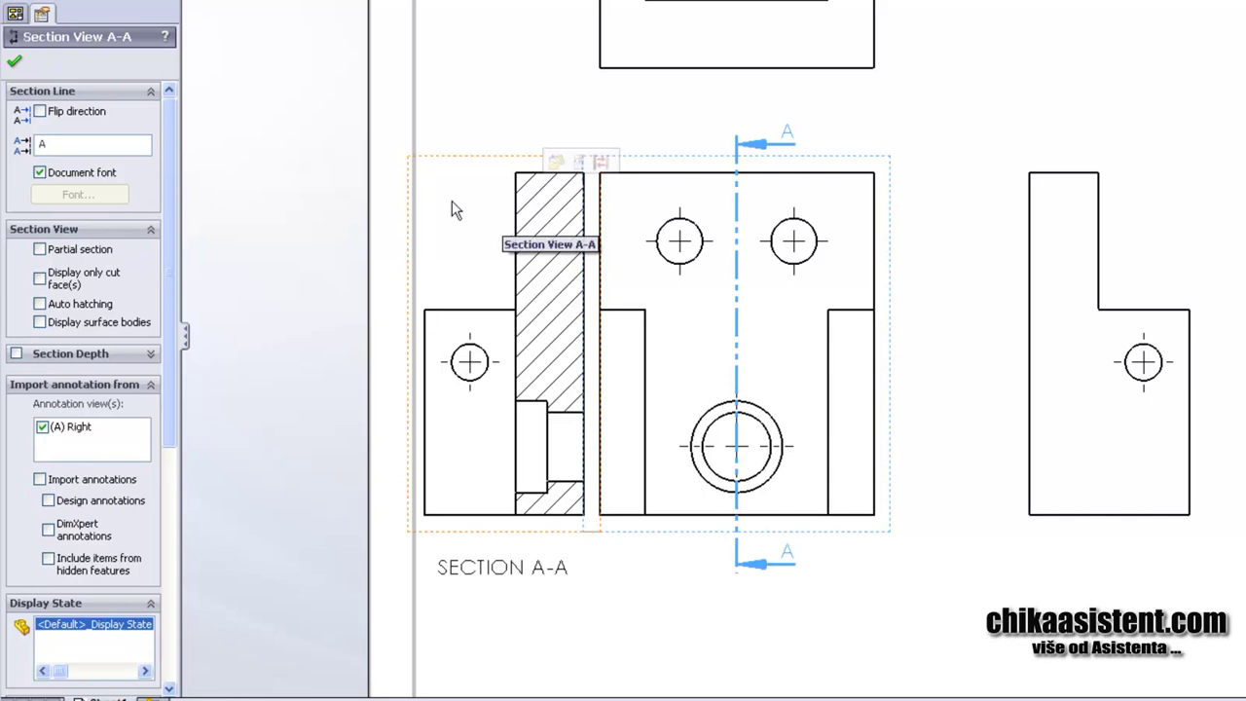
mouse_move(166, 113)
left_mouse_down()
mouse_move(171, 348)
mouse_move(196, 83)
left_mouse_up()
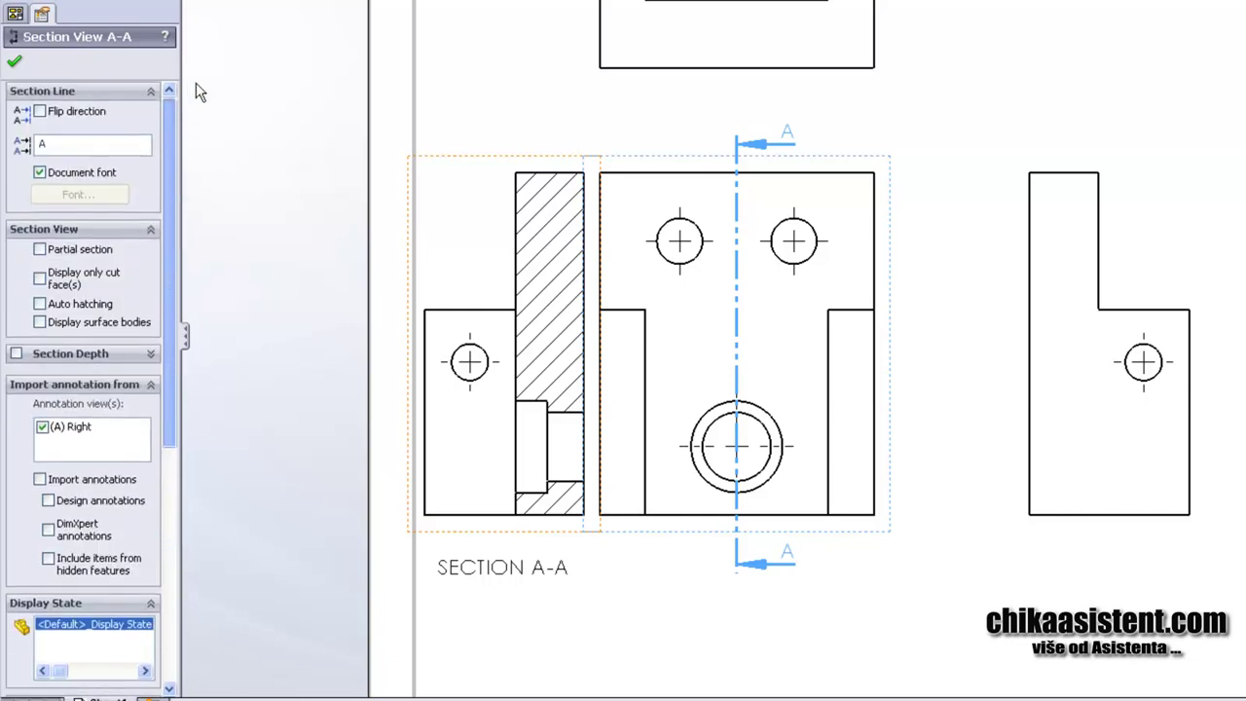
left_click(16, 64)
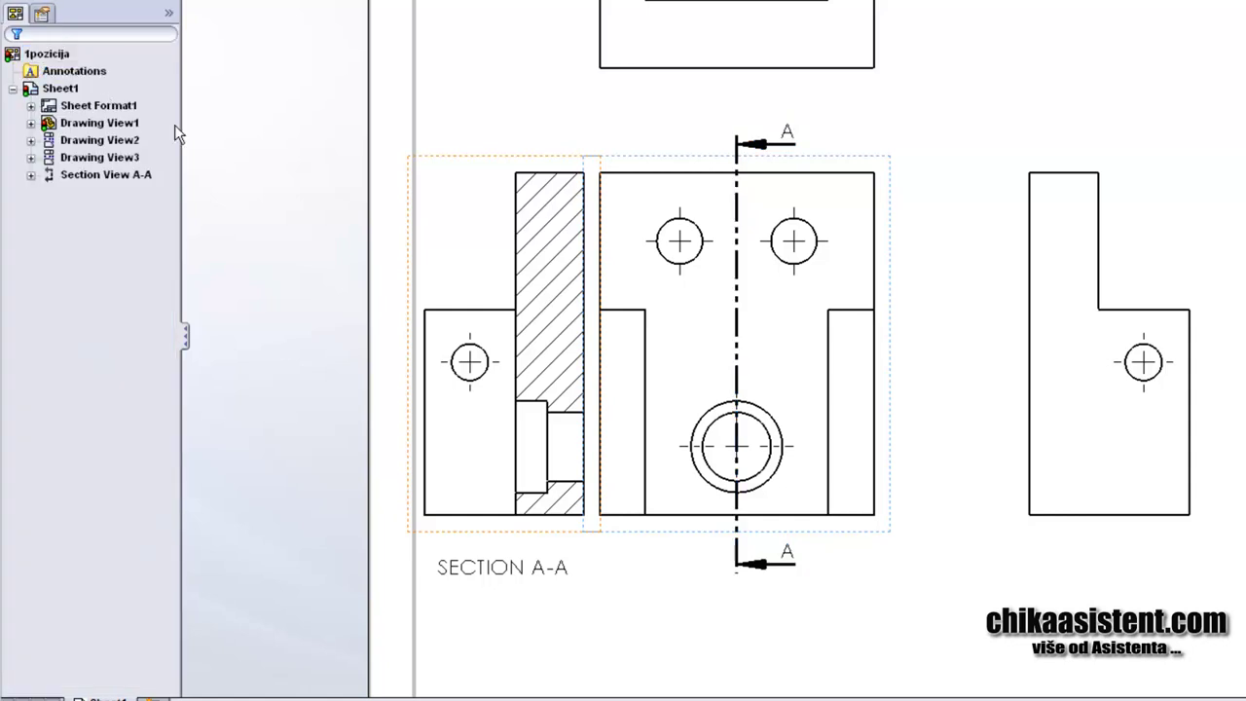
- Delete Section View A-A together with its section sketch line
left_click(81, 142)
left_click(29, 94)
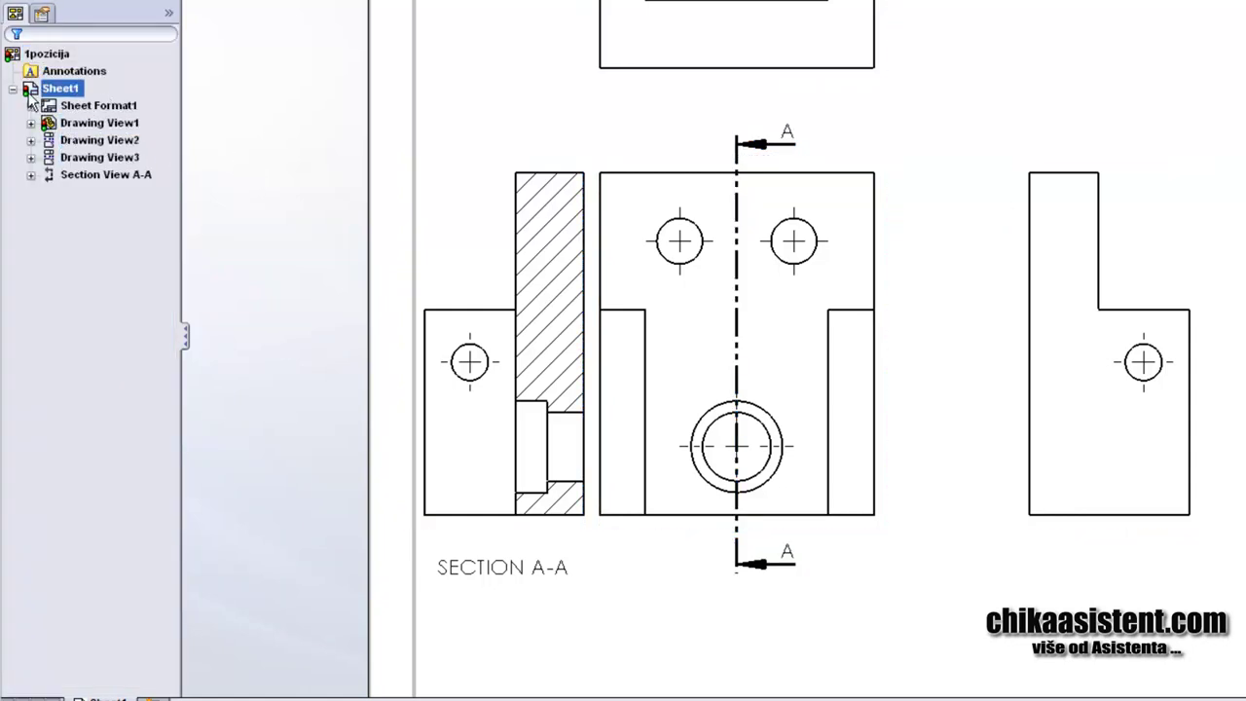
left_click(74, 124)
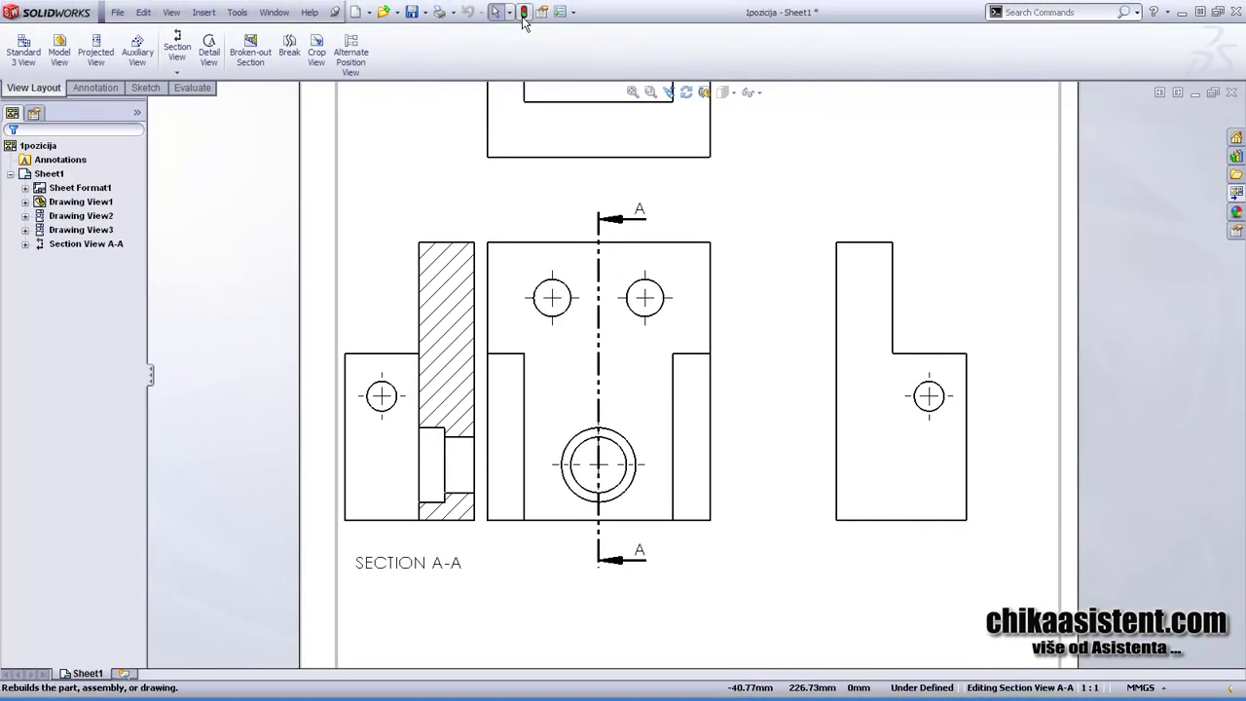
key("f")
scroll(745, 447, "down", 1)
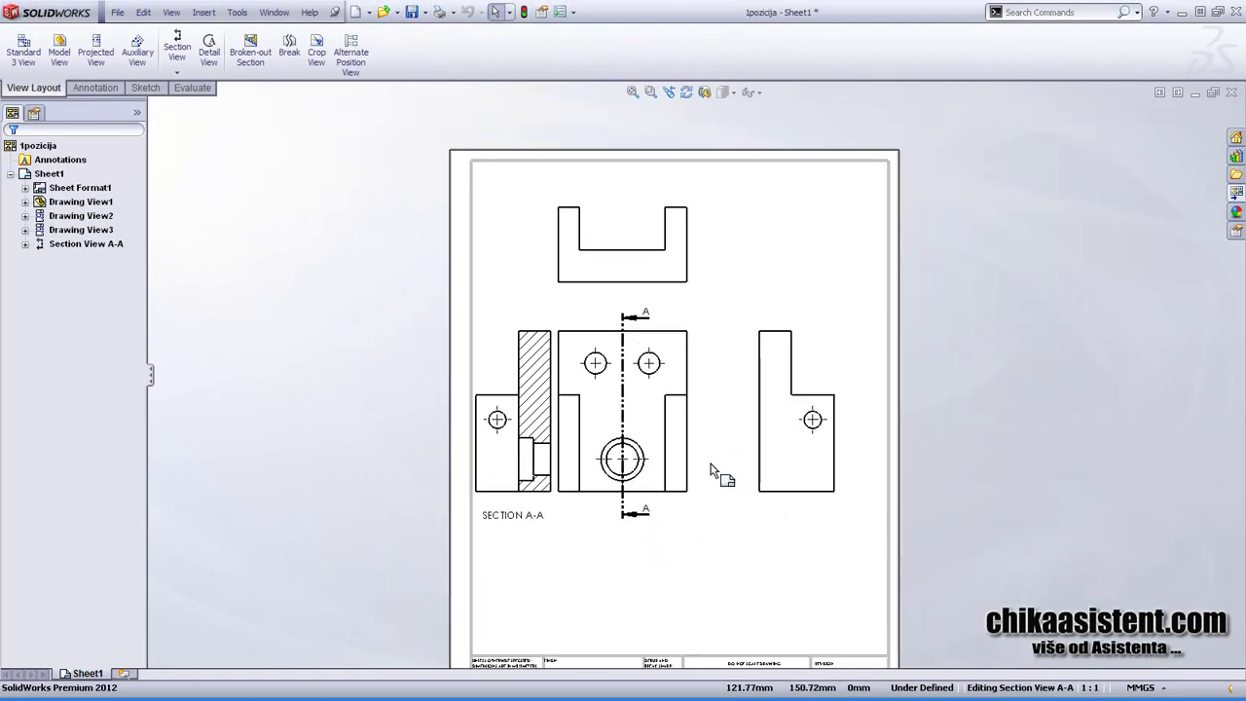
scroll(718, 467, "down", 2)
scroll(706, 419, "down", 2)
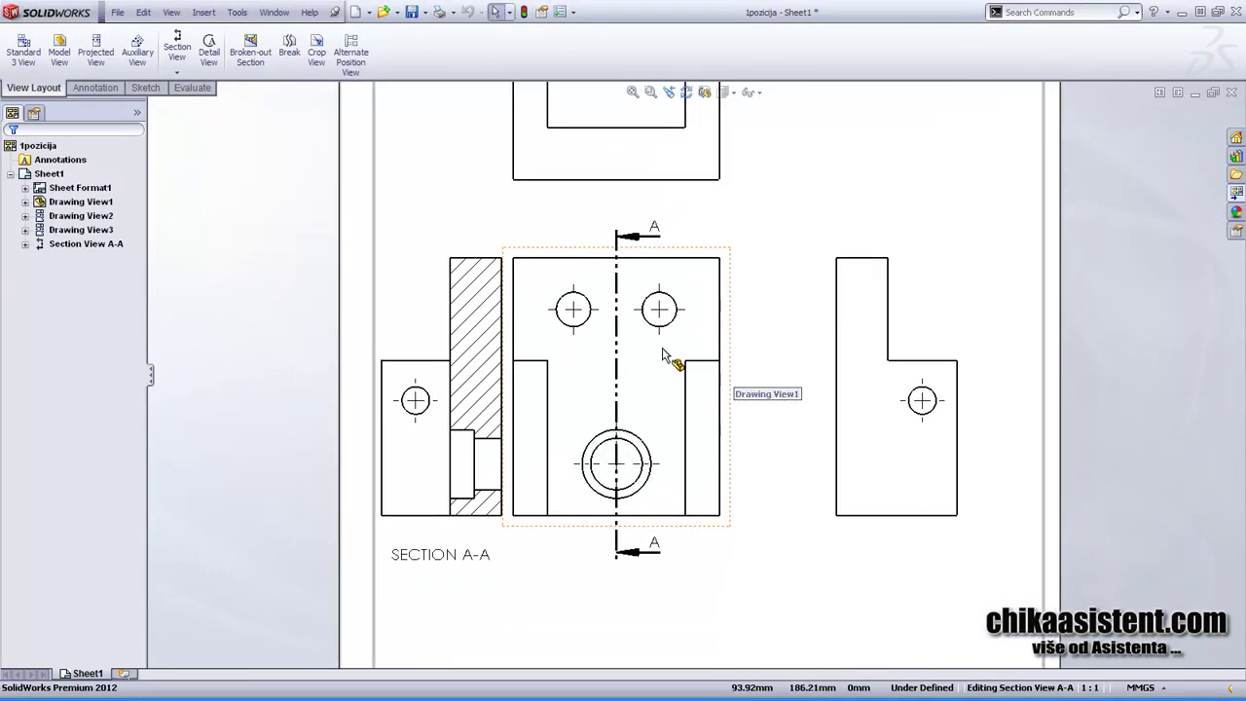
scroll(657, 360, "up", 1)
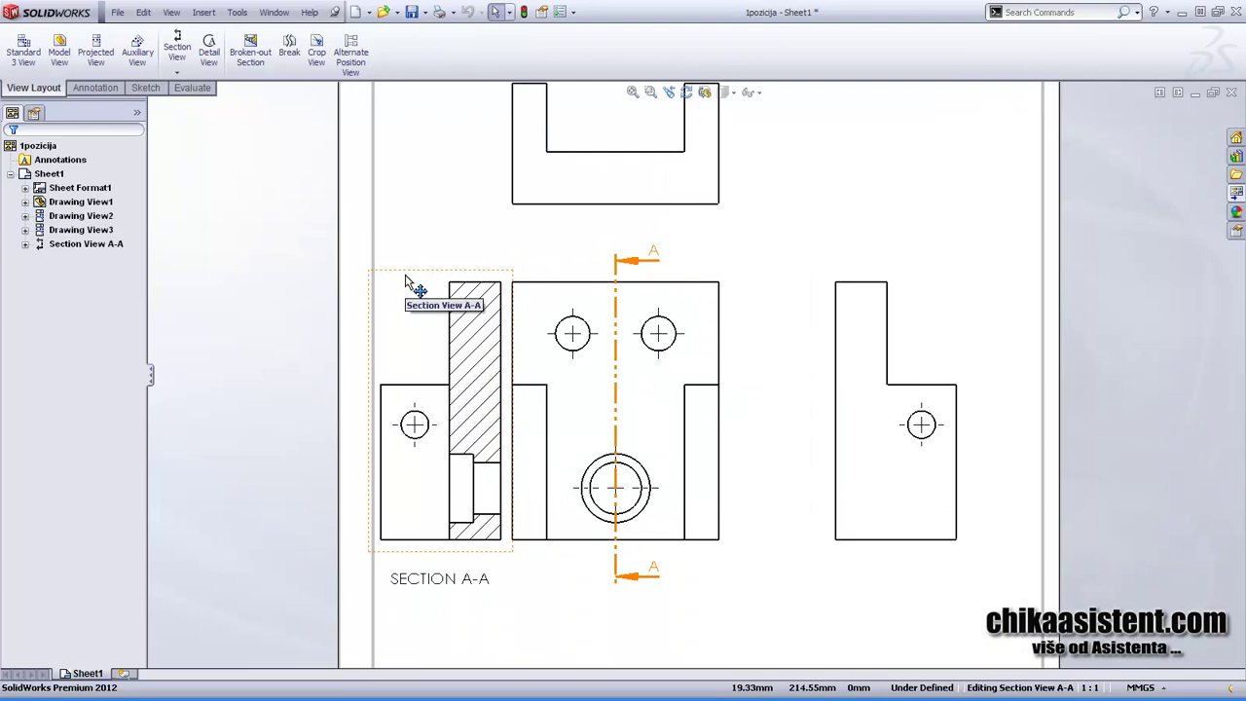
left_click(407, 280)
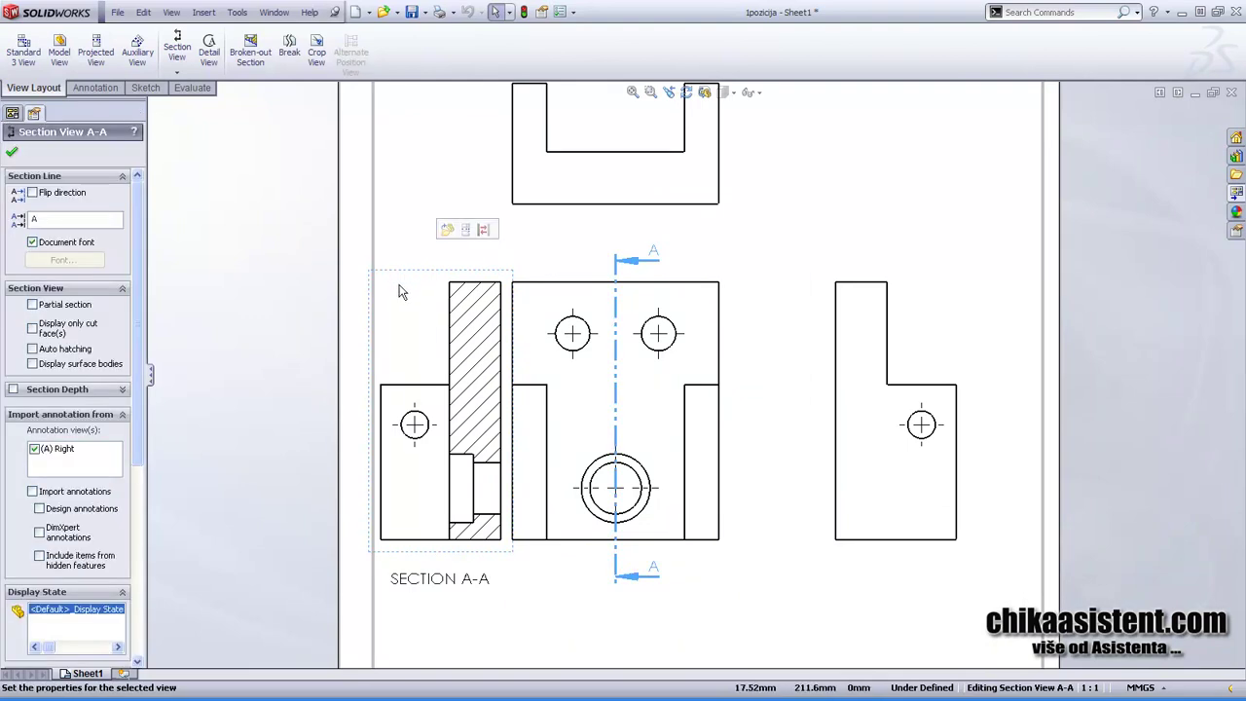
key("Delete")
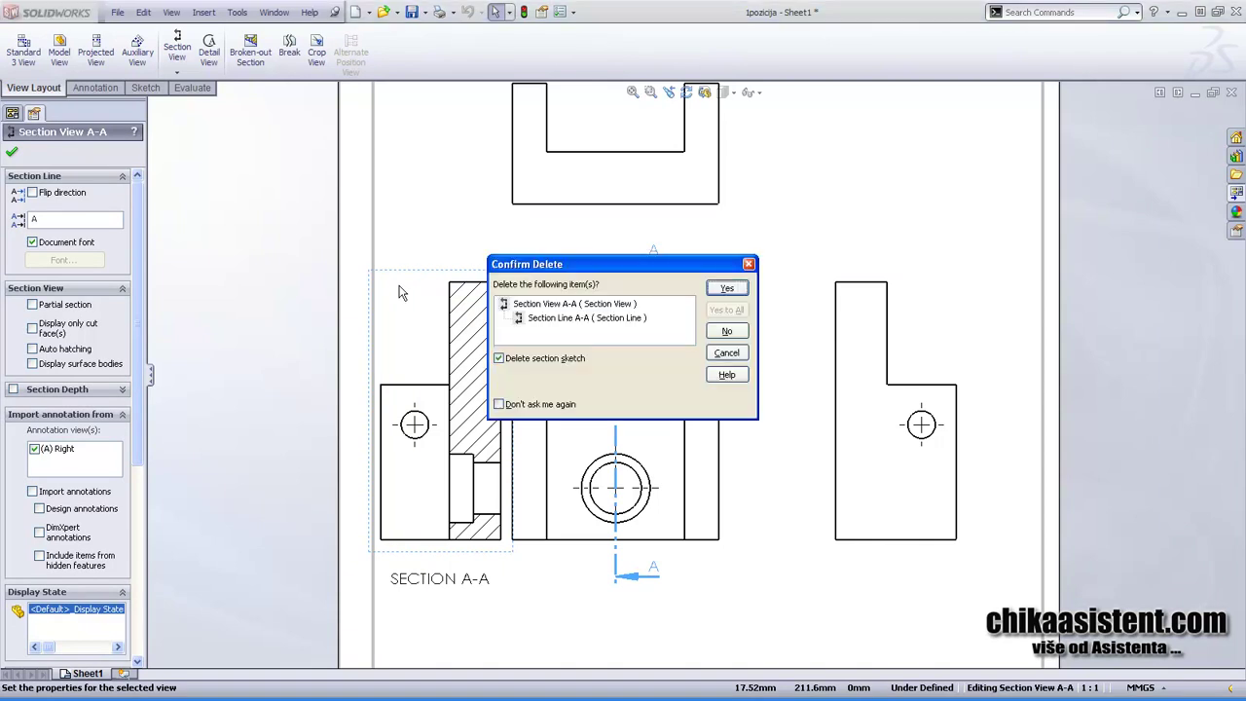
left_click(728, 289)
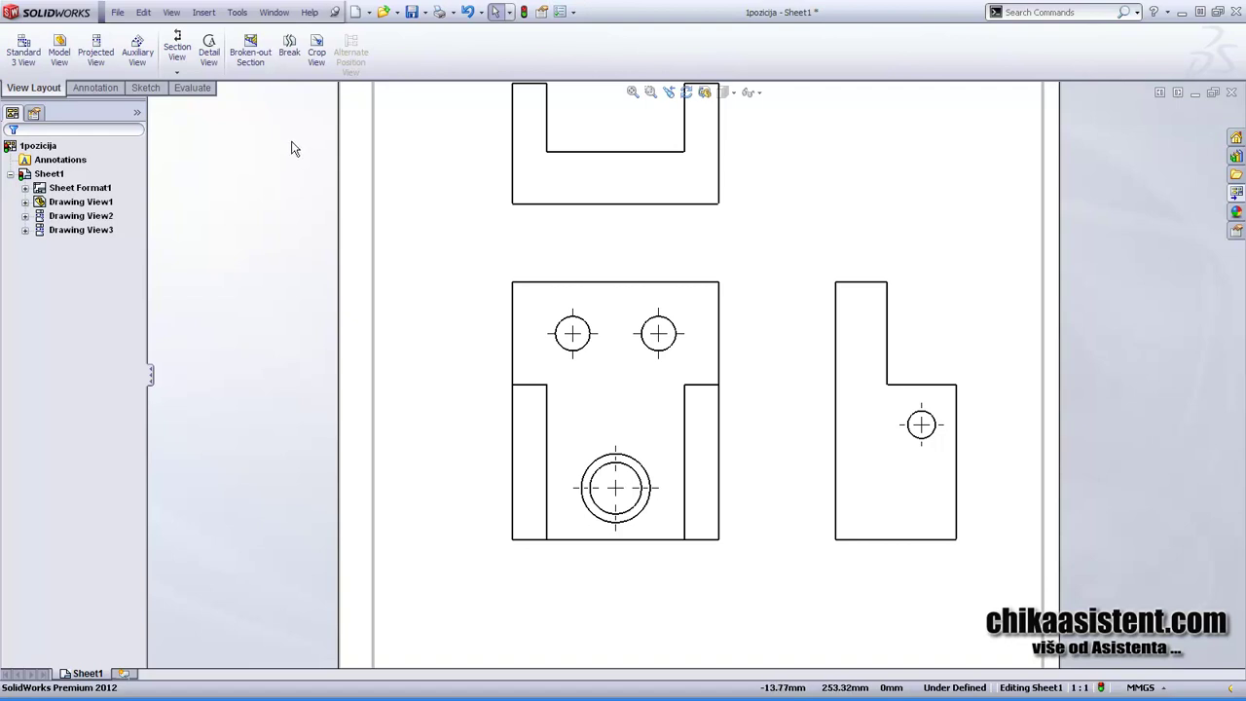
- Activate the front view, Drawing View1, for sketching and start the Line tool
left_click(158, 89)
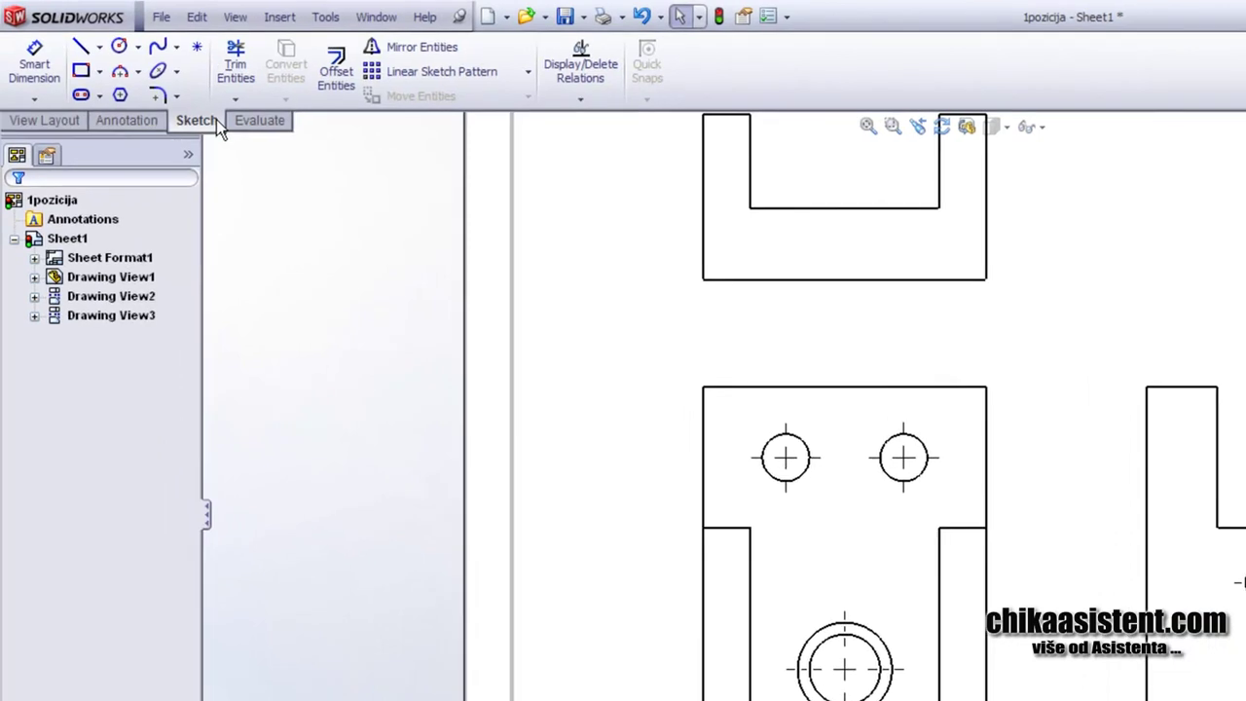
left_click(779, 377)
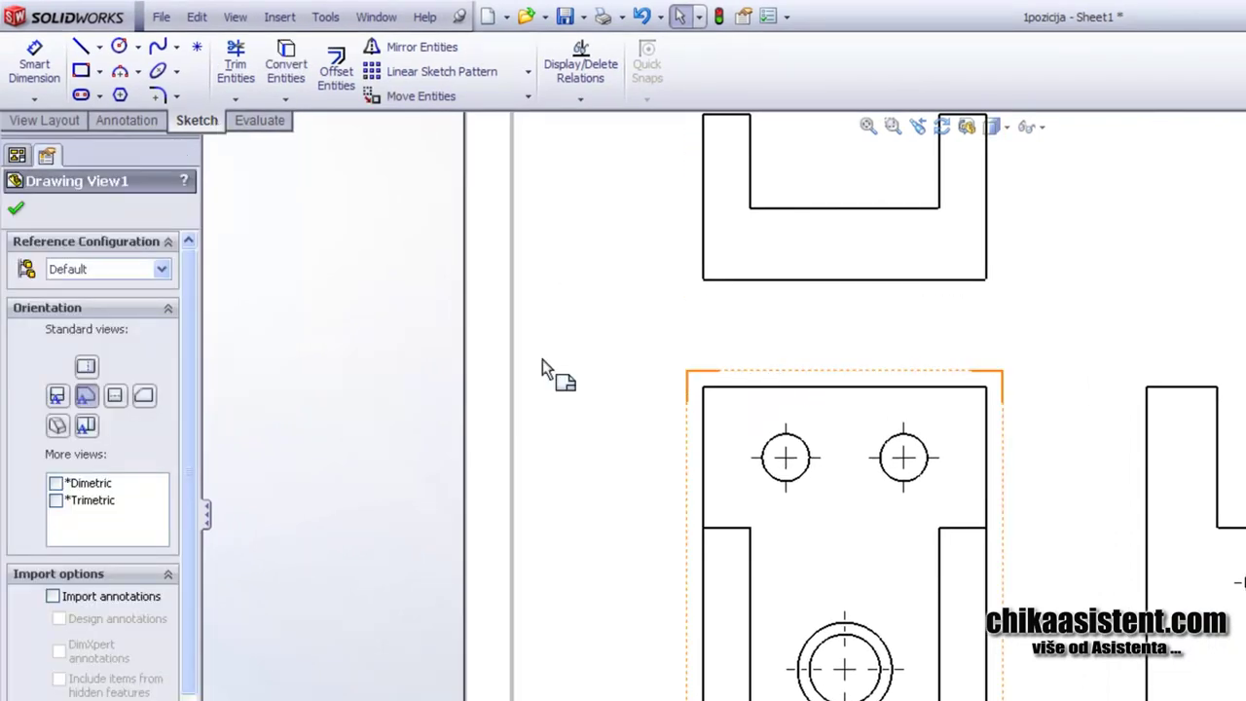
left_click(17, 213)
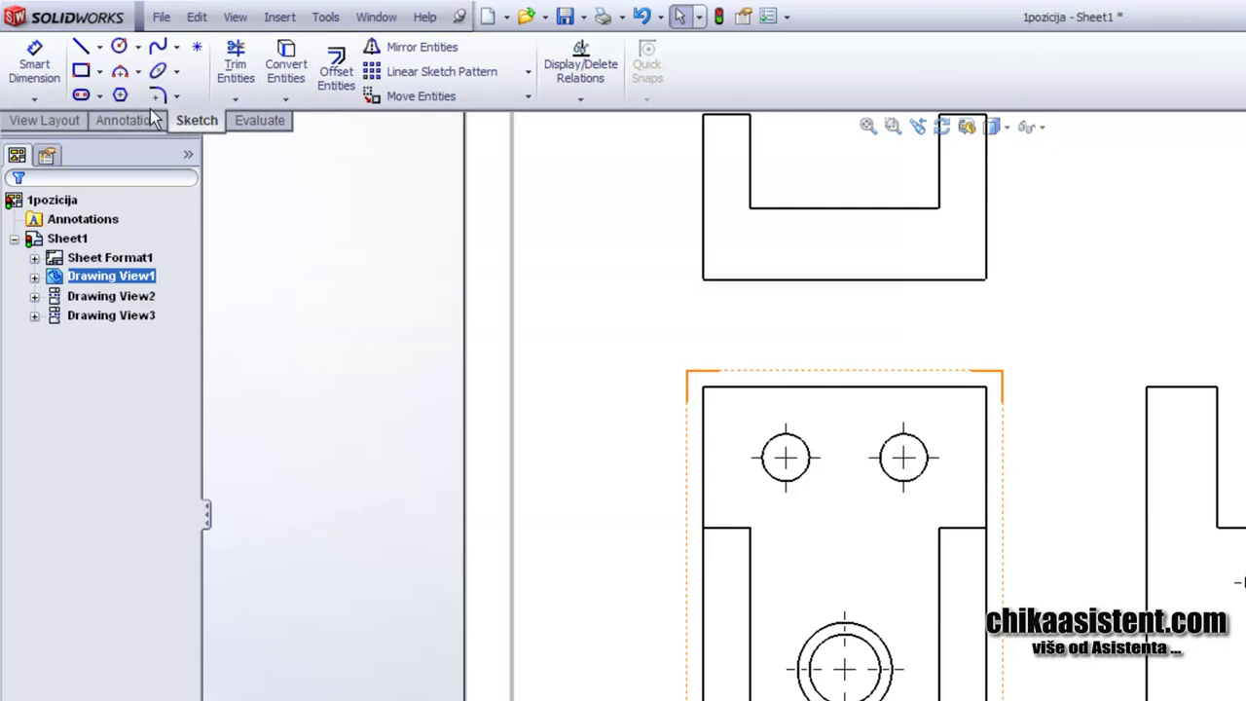
left_click(81, 47)
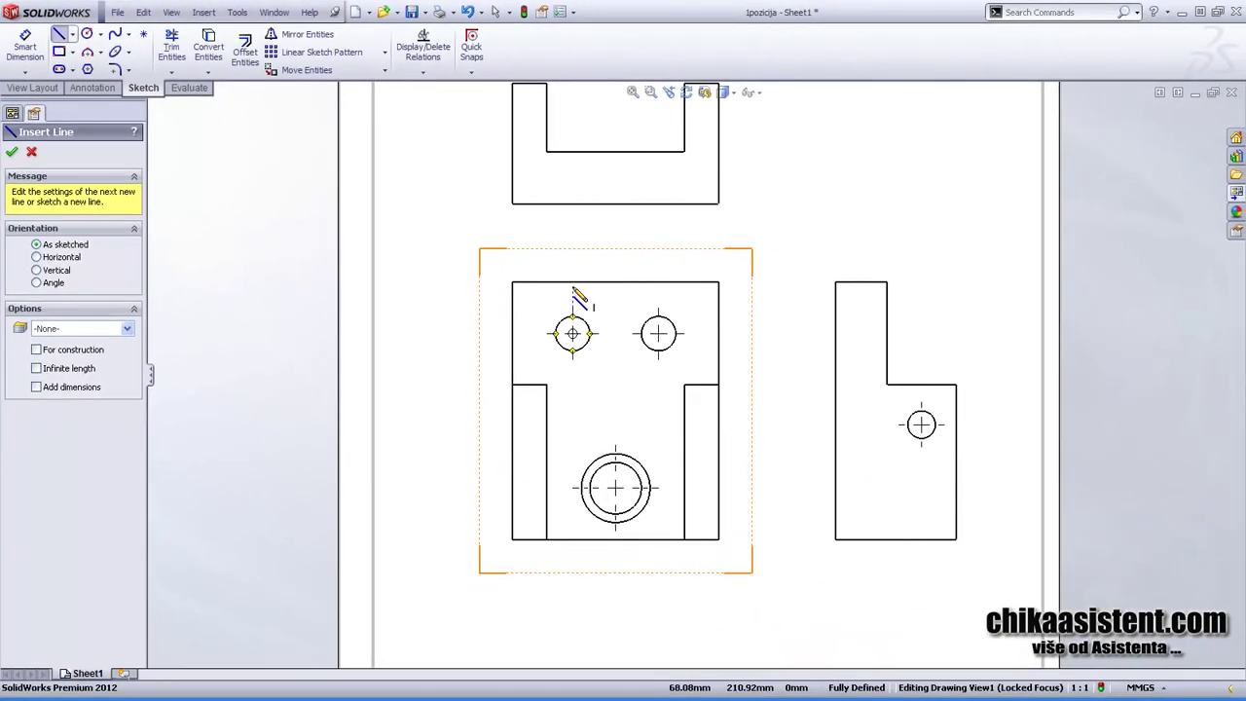
- Draw the stepped cutting line: vertical past the upper left hole, horizontal step, vertical through the large hole
scroll(623, 299, "up", 3)
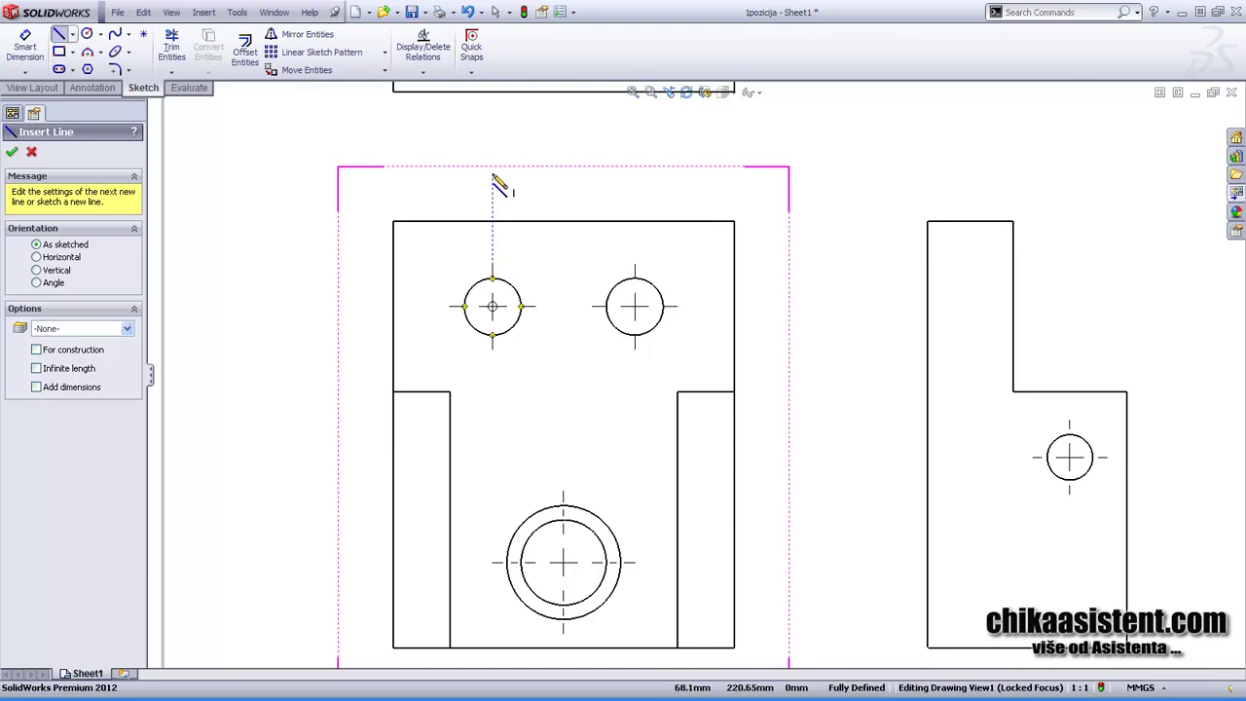
left_click(492, 173)
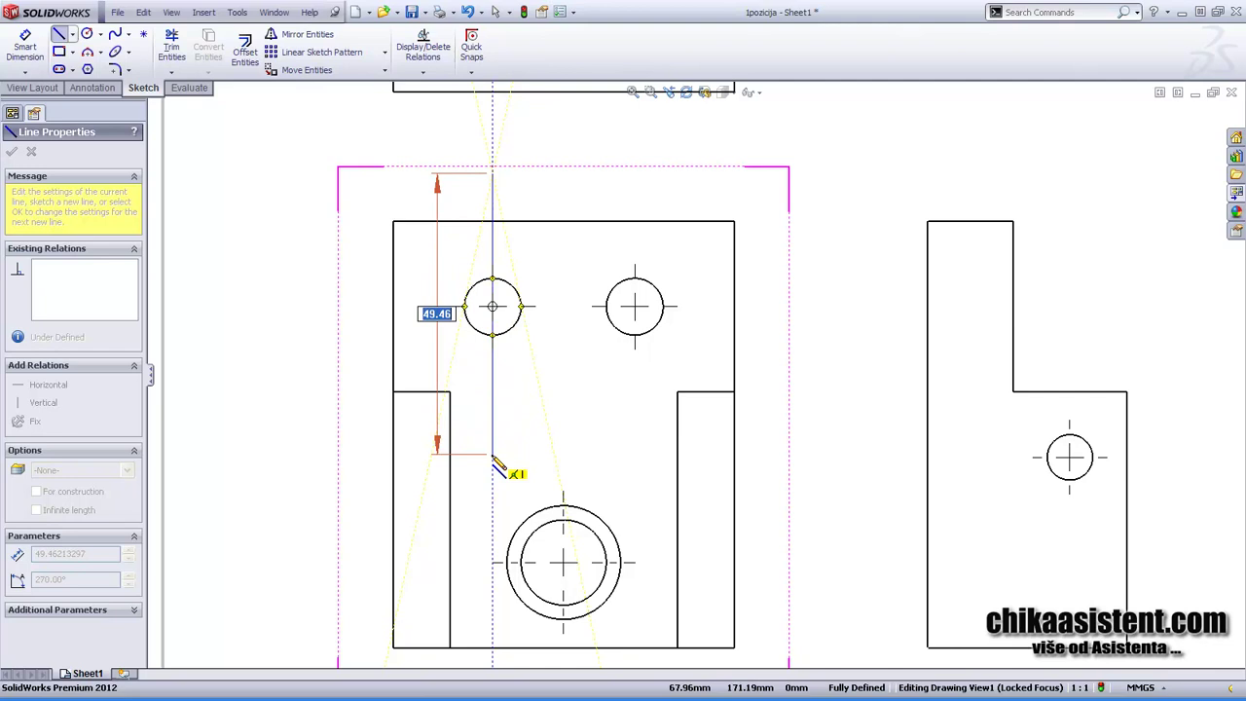
left_click(493, 455)
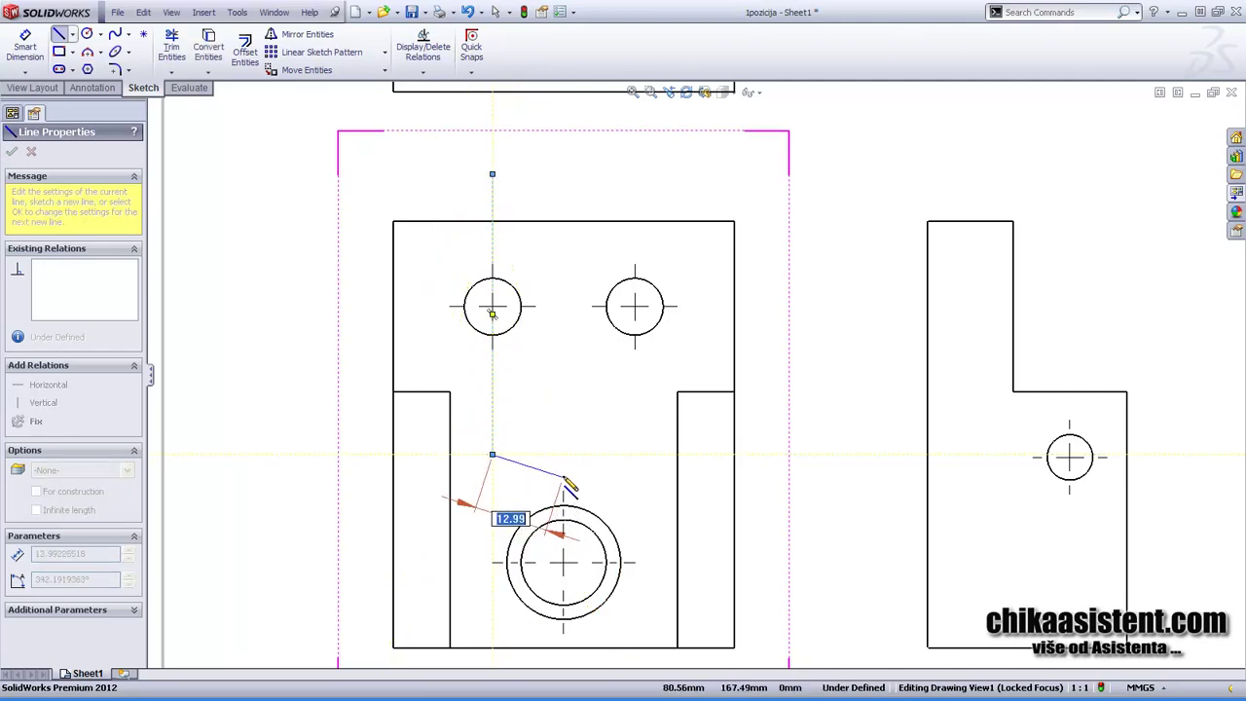
scroll(581, 448, "up", 3)
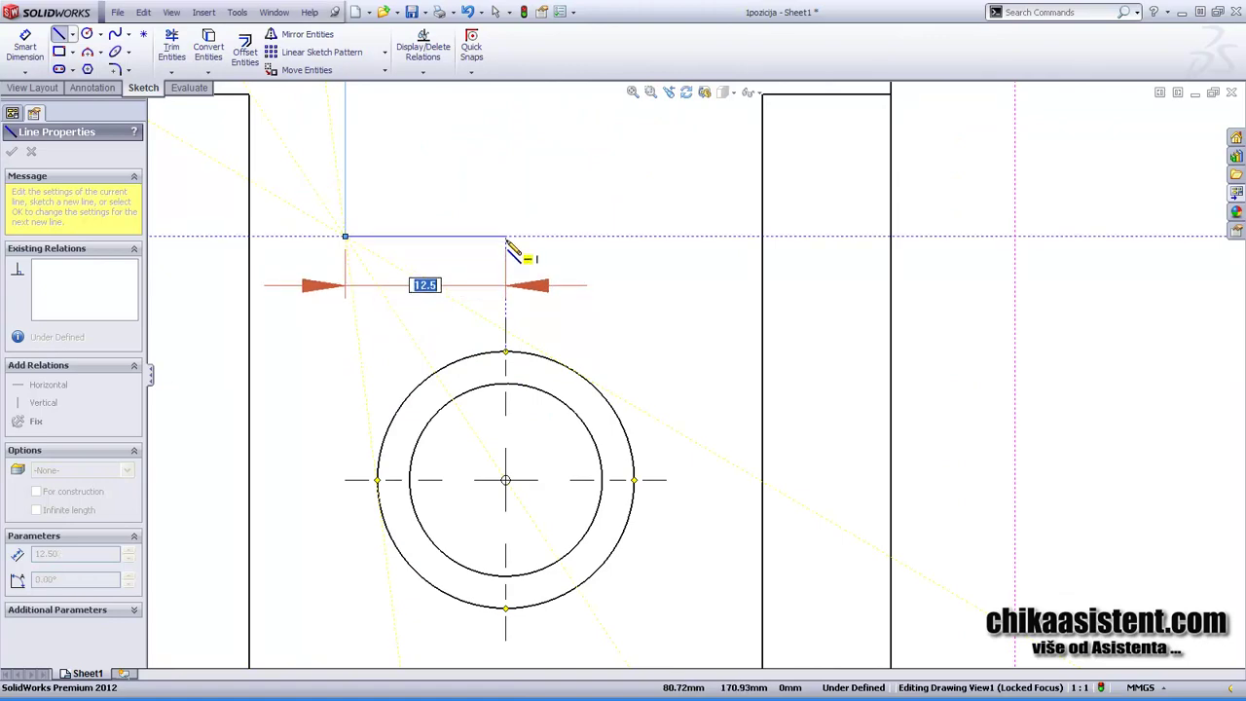
left_click(506, 236)
scroll(516, 482, "up", 3)
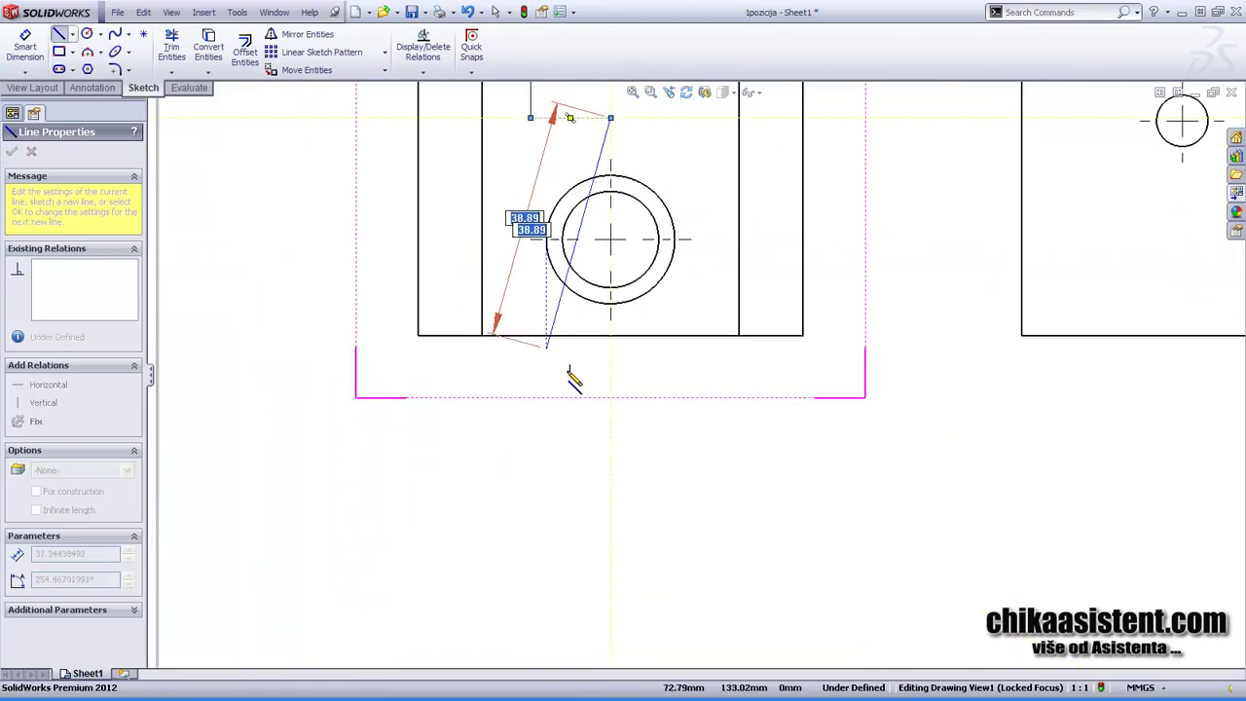
double_click(611, 454)
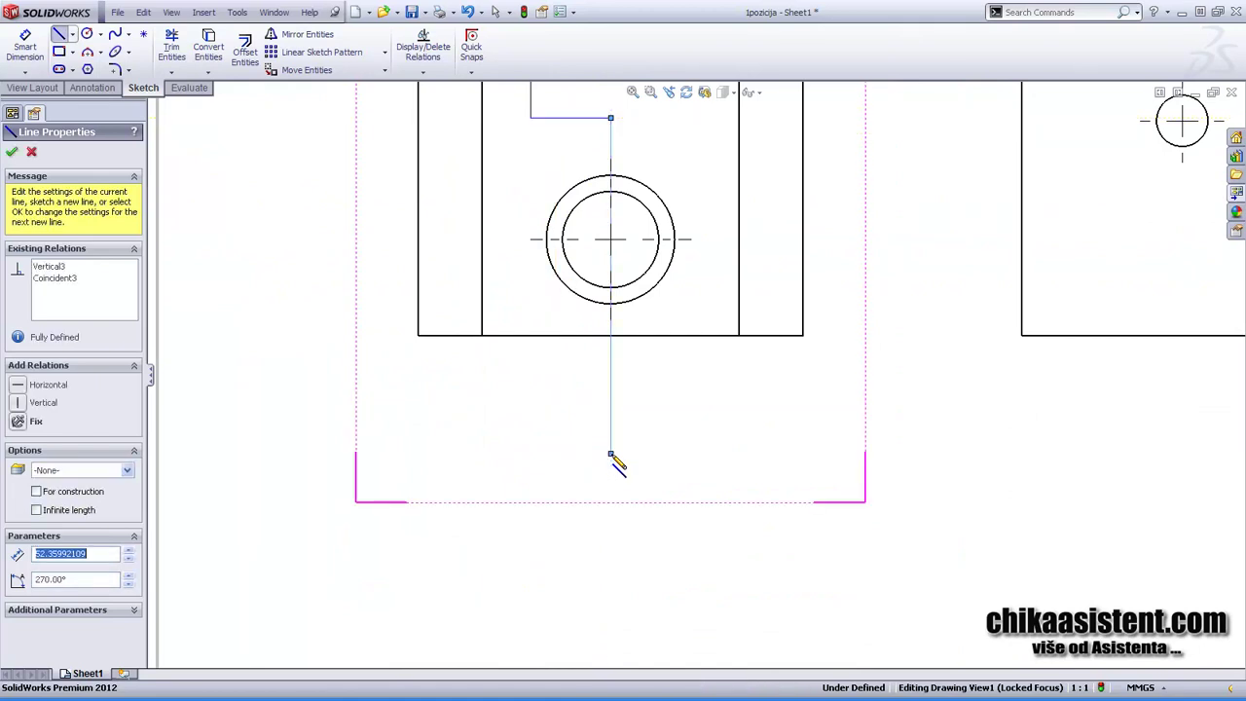
left_click(612, 453)
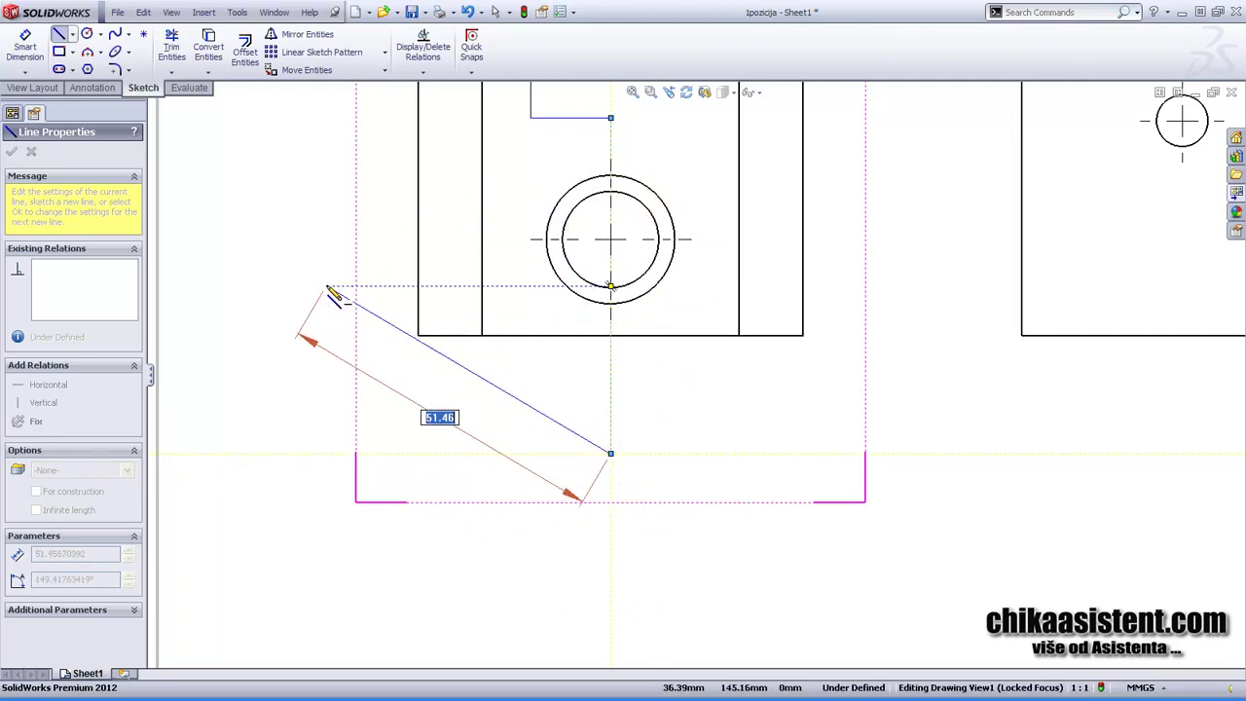
left_click(29, 89)
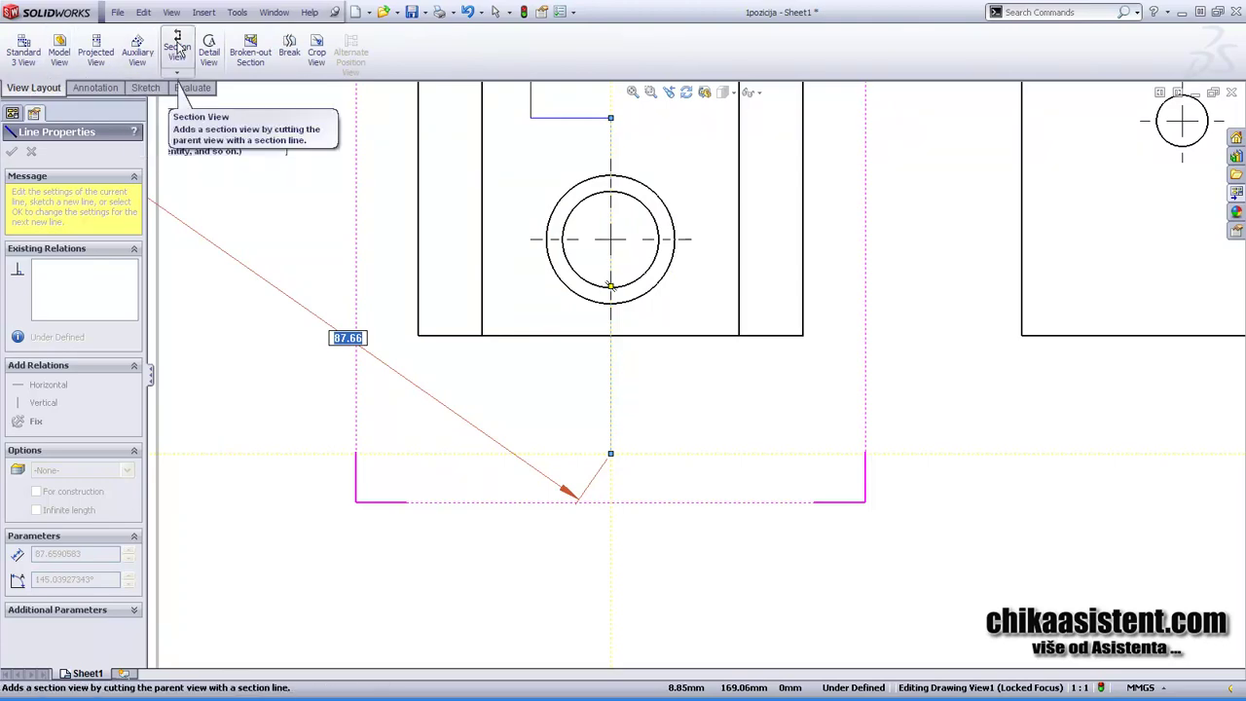
- Place Section View B-B, cut along the stepped line, to the left of the front view
left_click(177, 47)
scroll(567, 403, "up", 3)
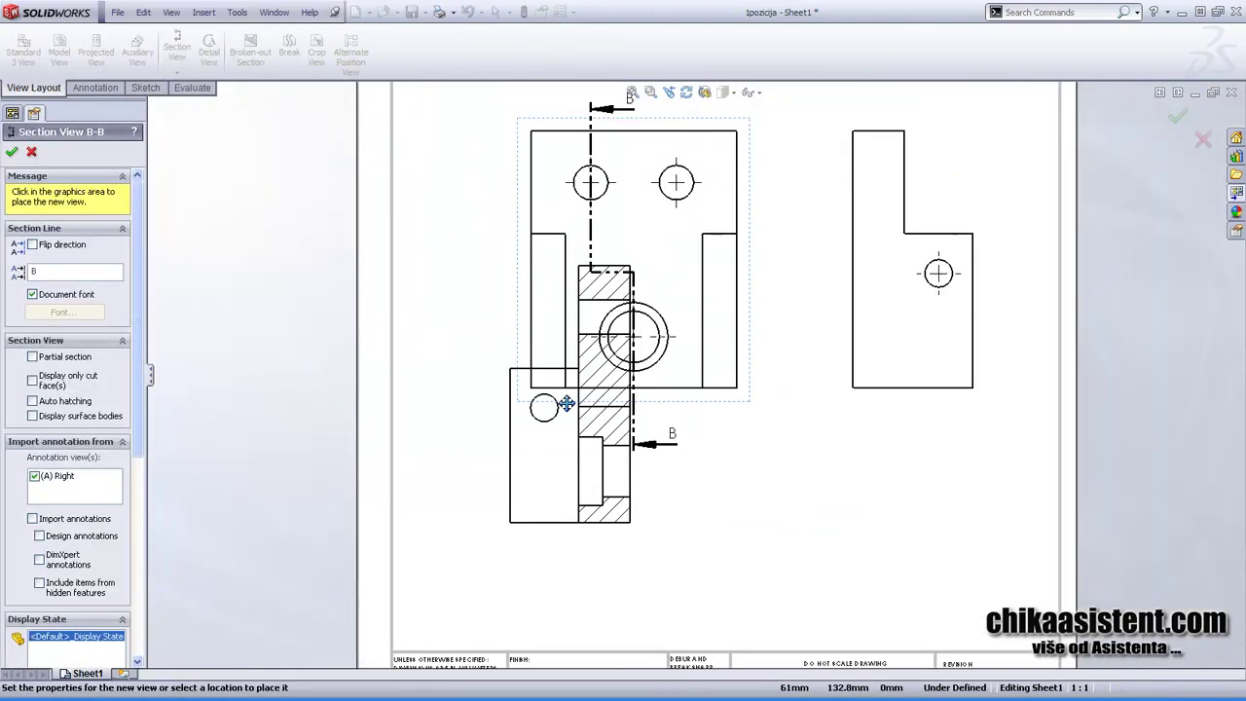
middle_click_drag(567, 402, 534, 524)
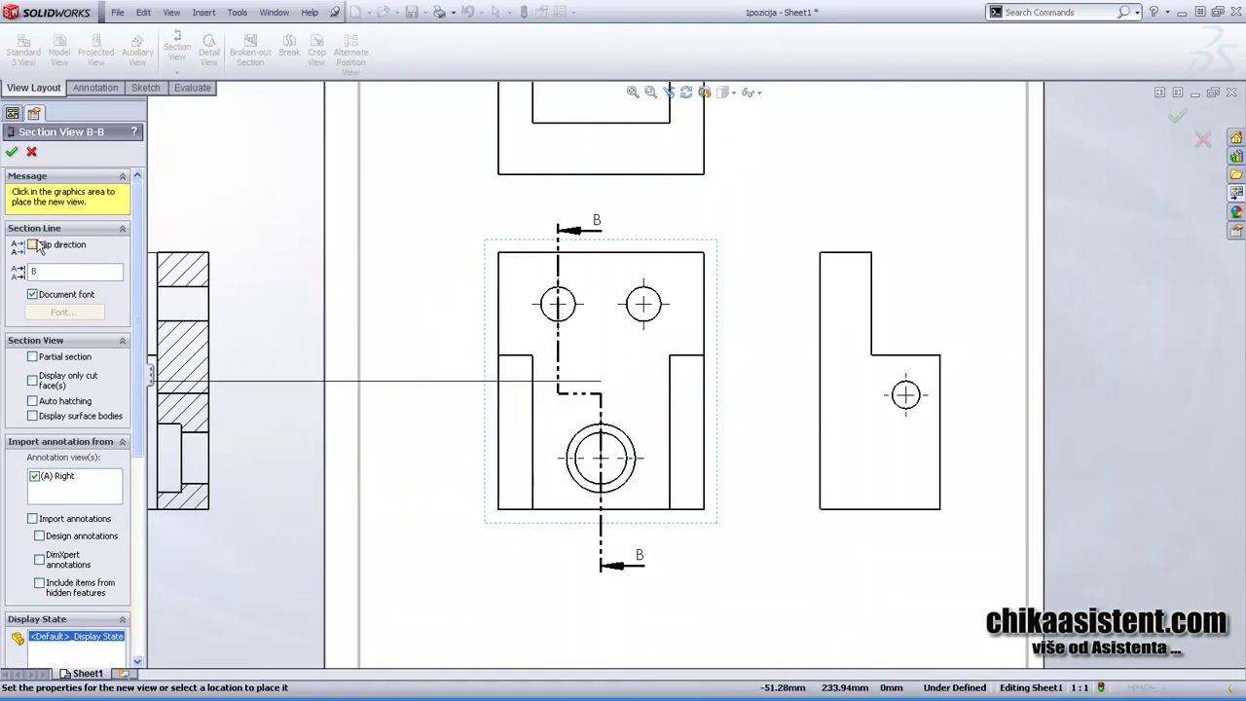
scroll(86, 438, "down", 5)
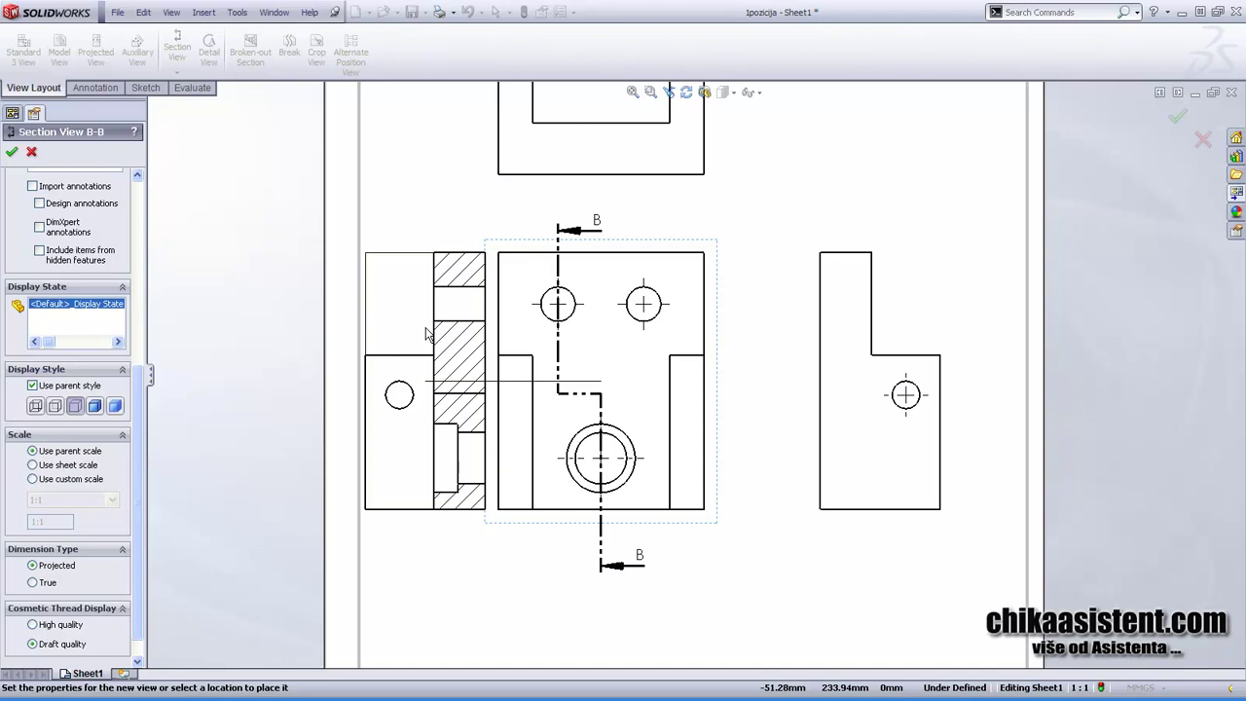
left_click(426, 334)
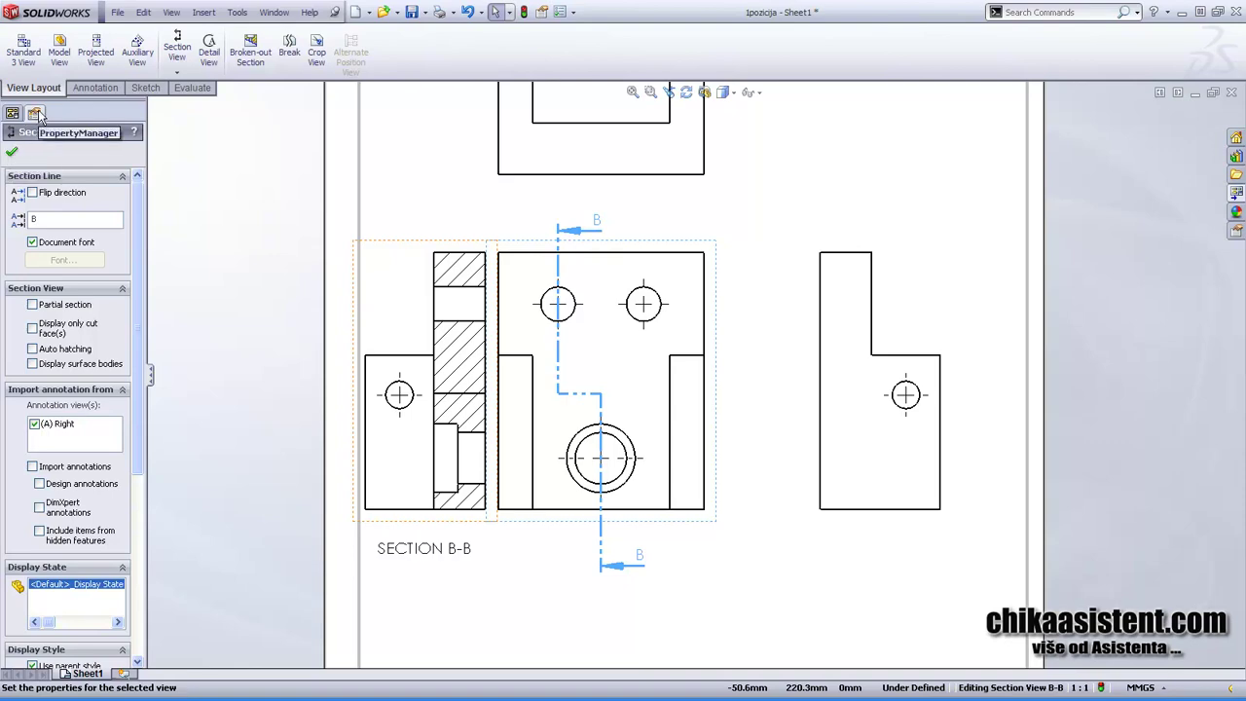
left_click(13, 154)
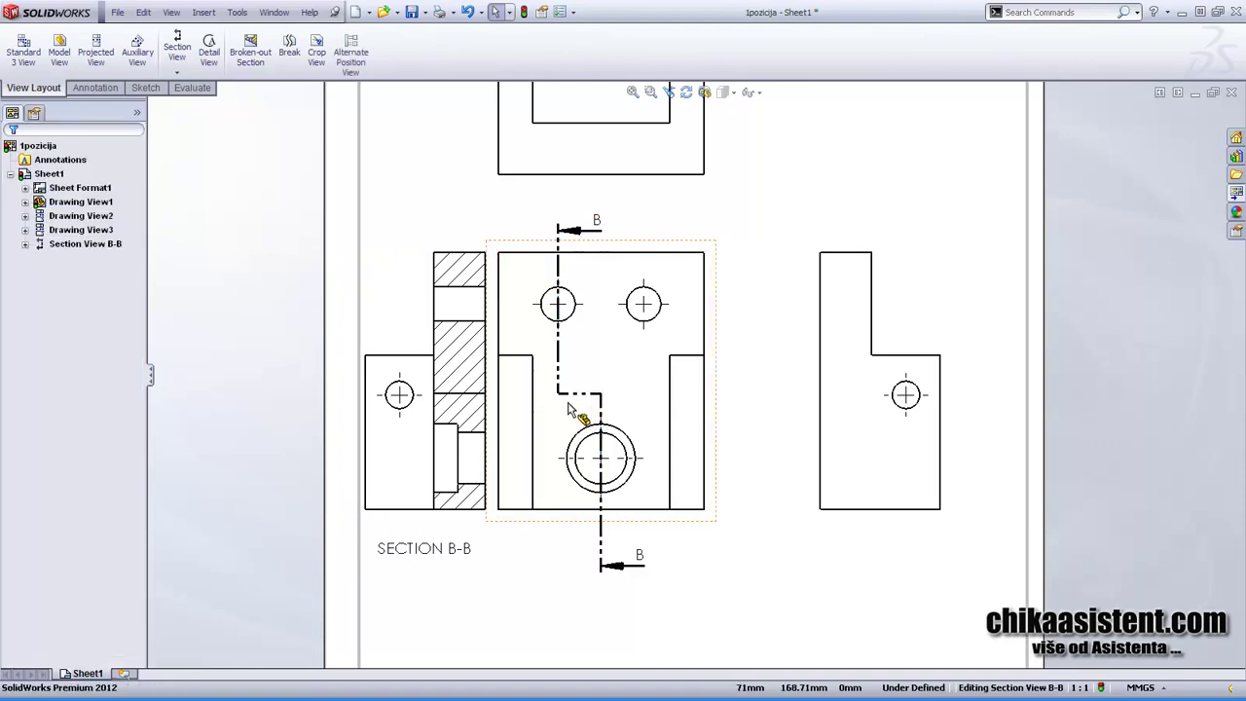
scroll(831, 384, "up", 1)
scroll(829, 394, "up", 1)
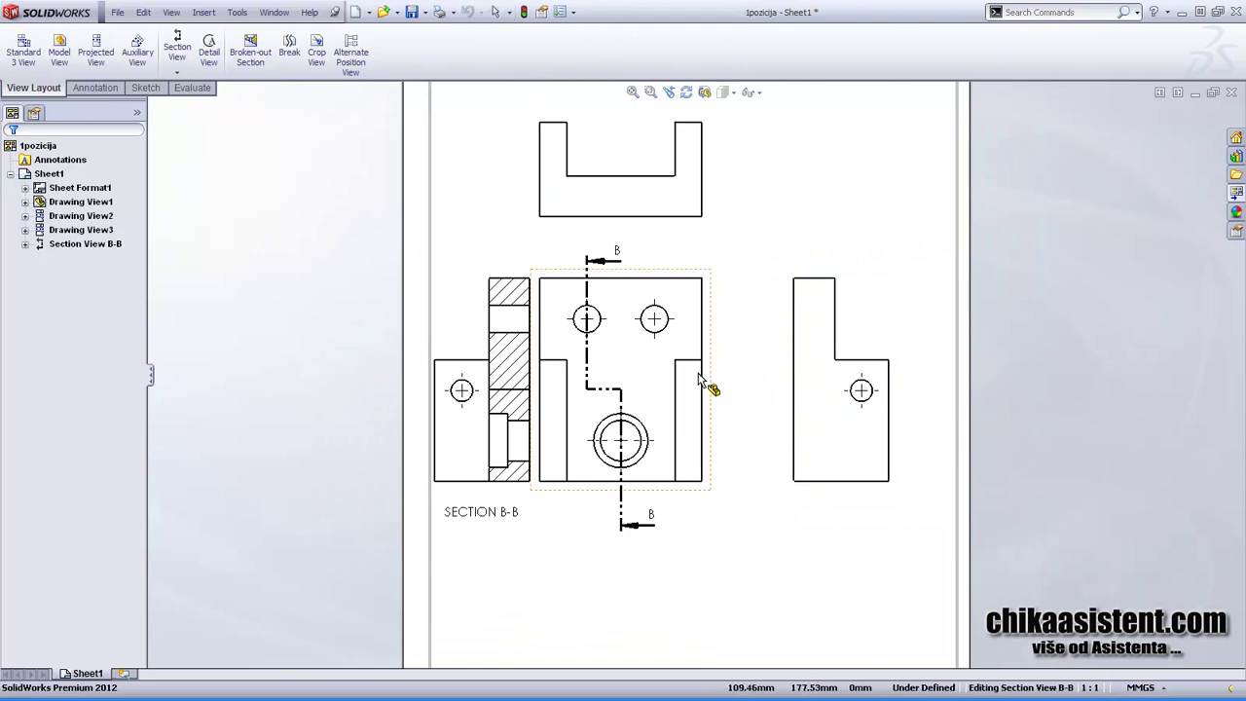
middle_click_drag(710, 379, 654, 438)
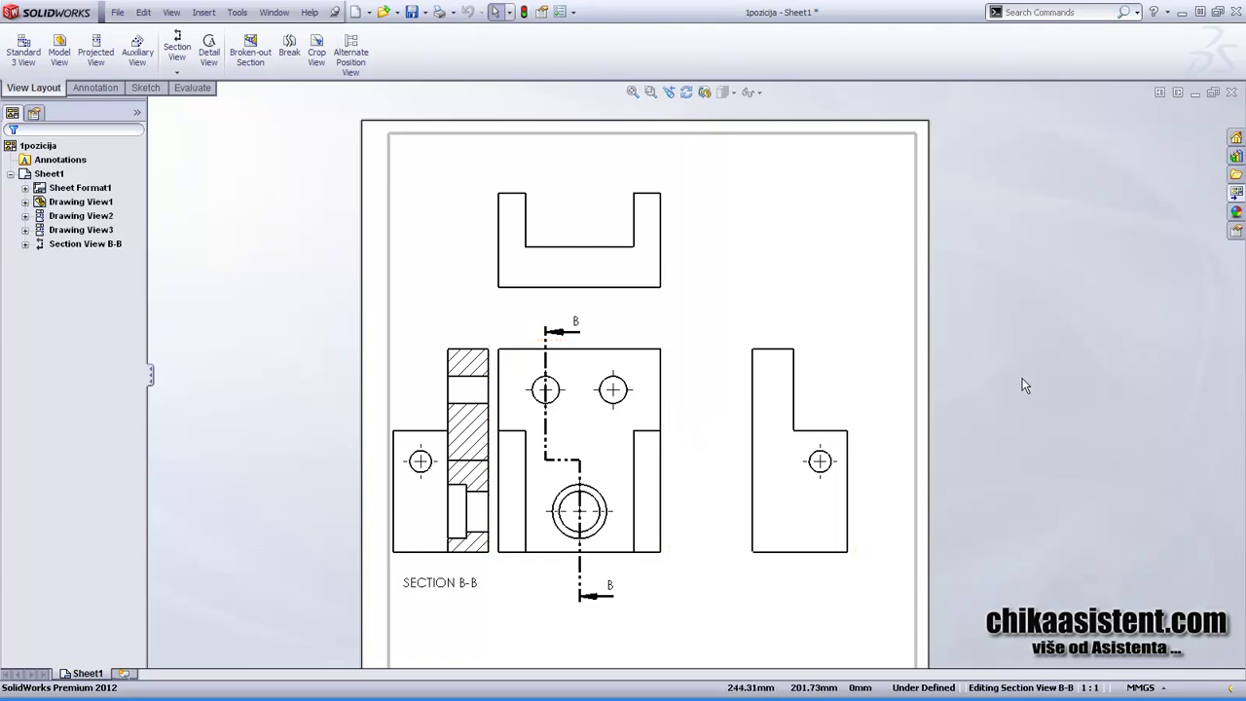
mouse_move(1023, 384)
middle_mouse_down("ctrl")
mouse_move(944, 337)
mouse_move(860, 345)
middle_mouse_up("ctrl")
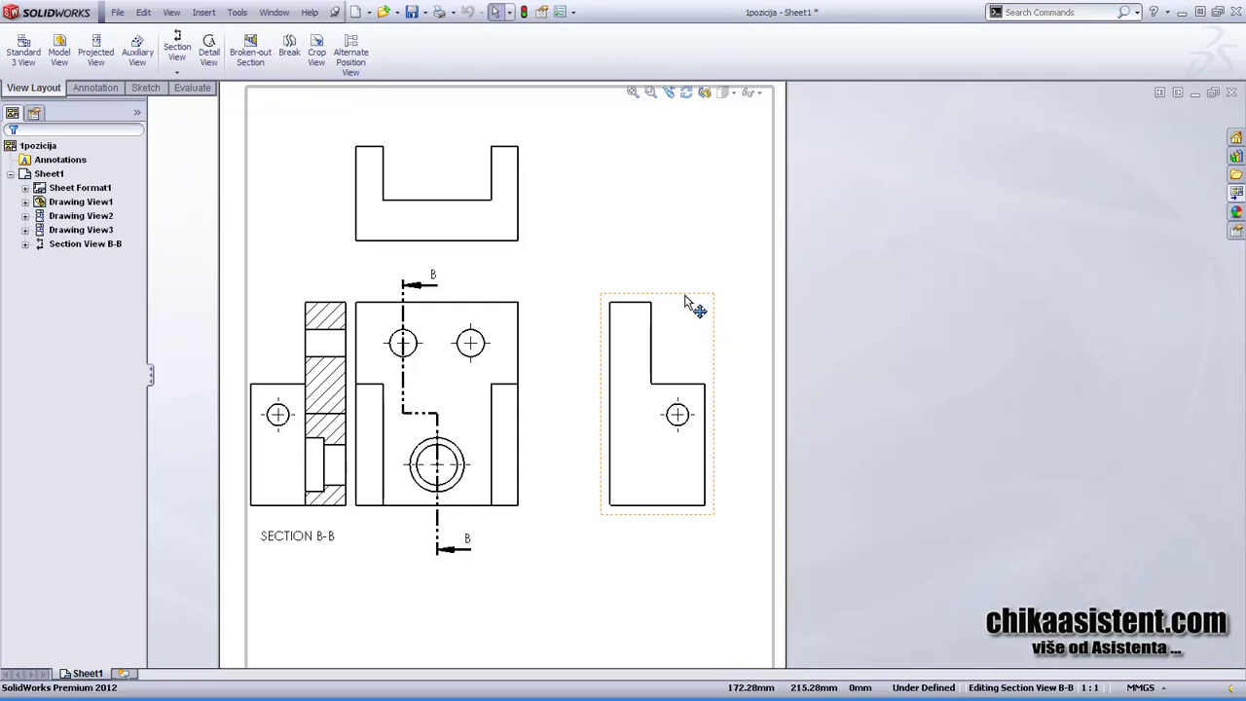
scroll(697, 329, "down", 2)
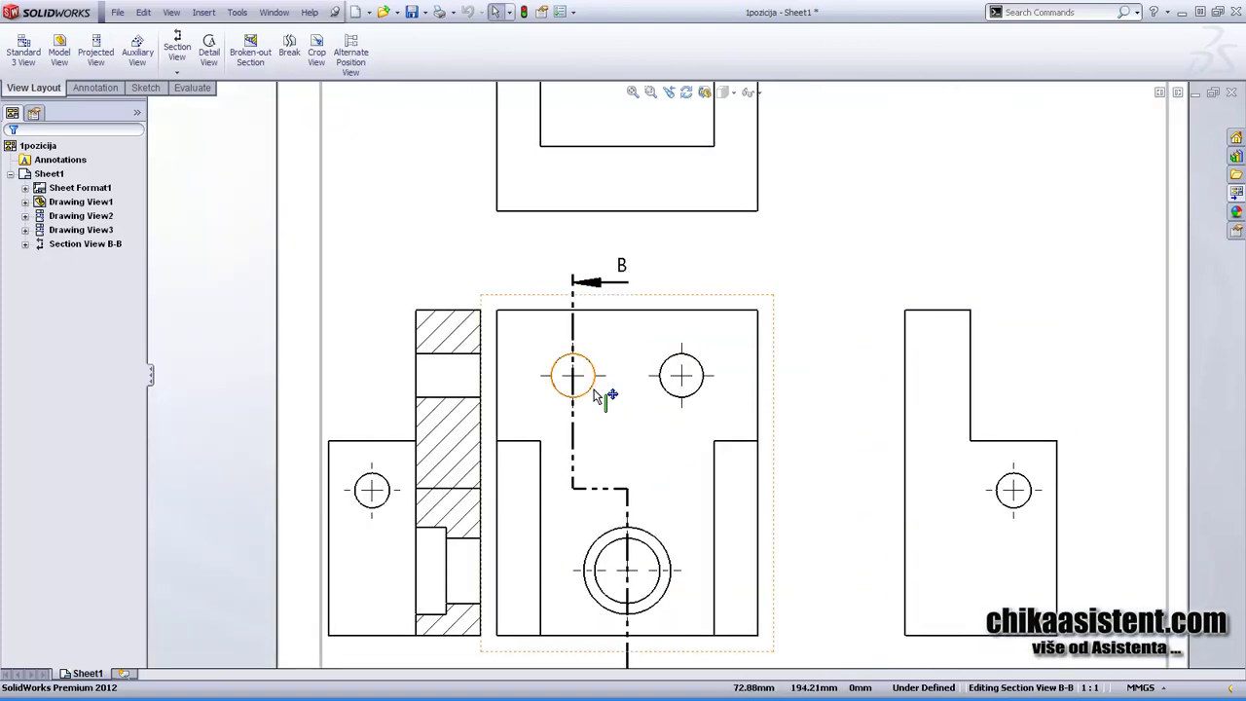
middle_click_drag(918, 390, 626, 389)
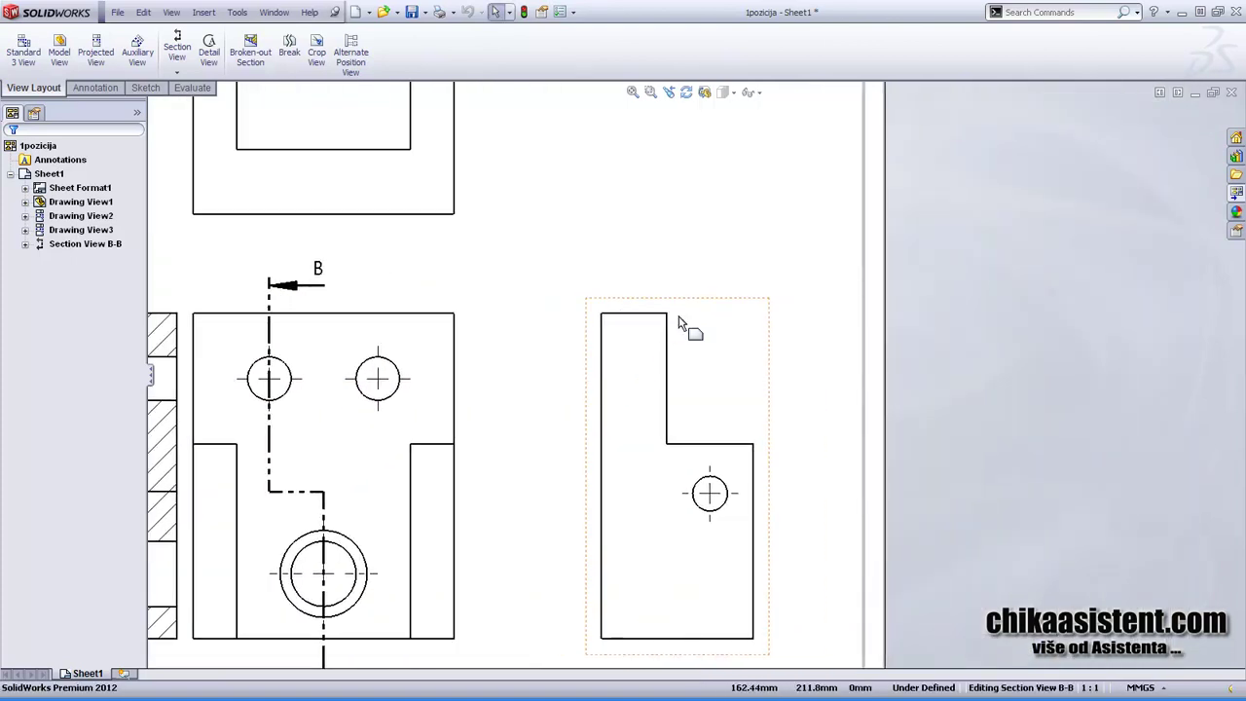
middle_click_drag(680, 324, 643, 311)
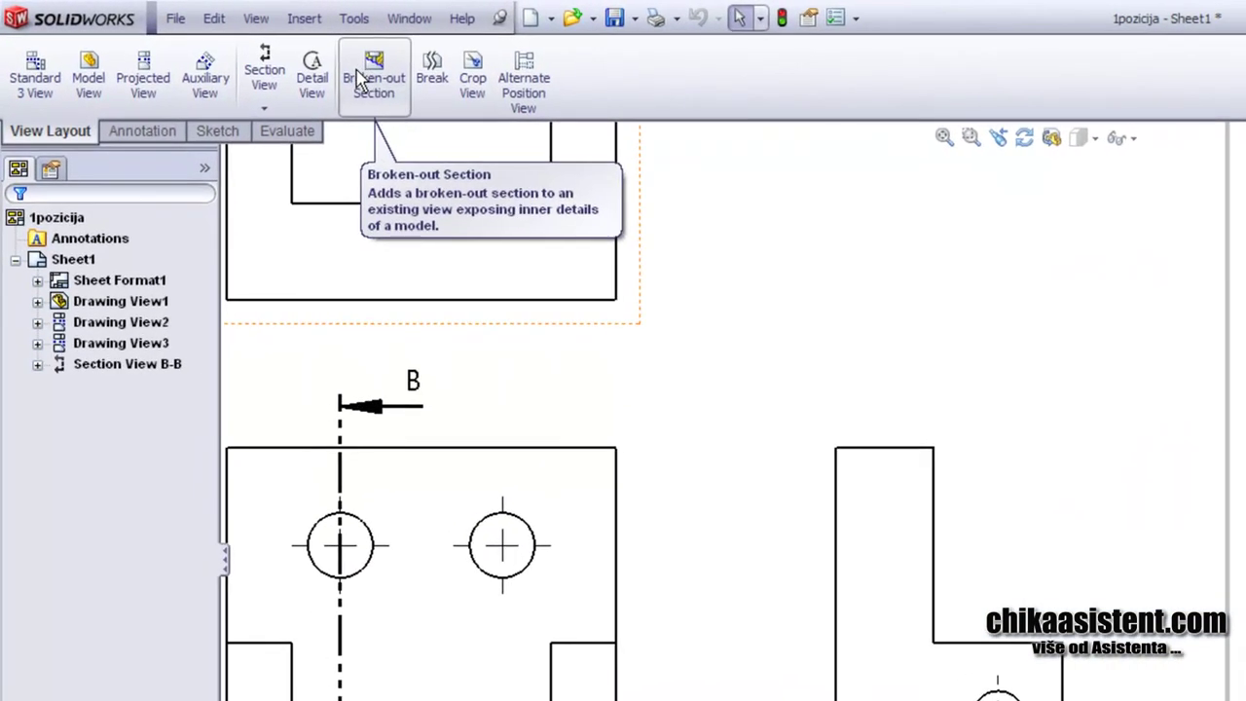
- Start a Broken-out Section, then cancel it with Esc before drawing any boundary
left_click(362, 80)
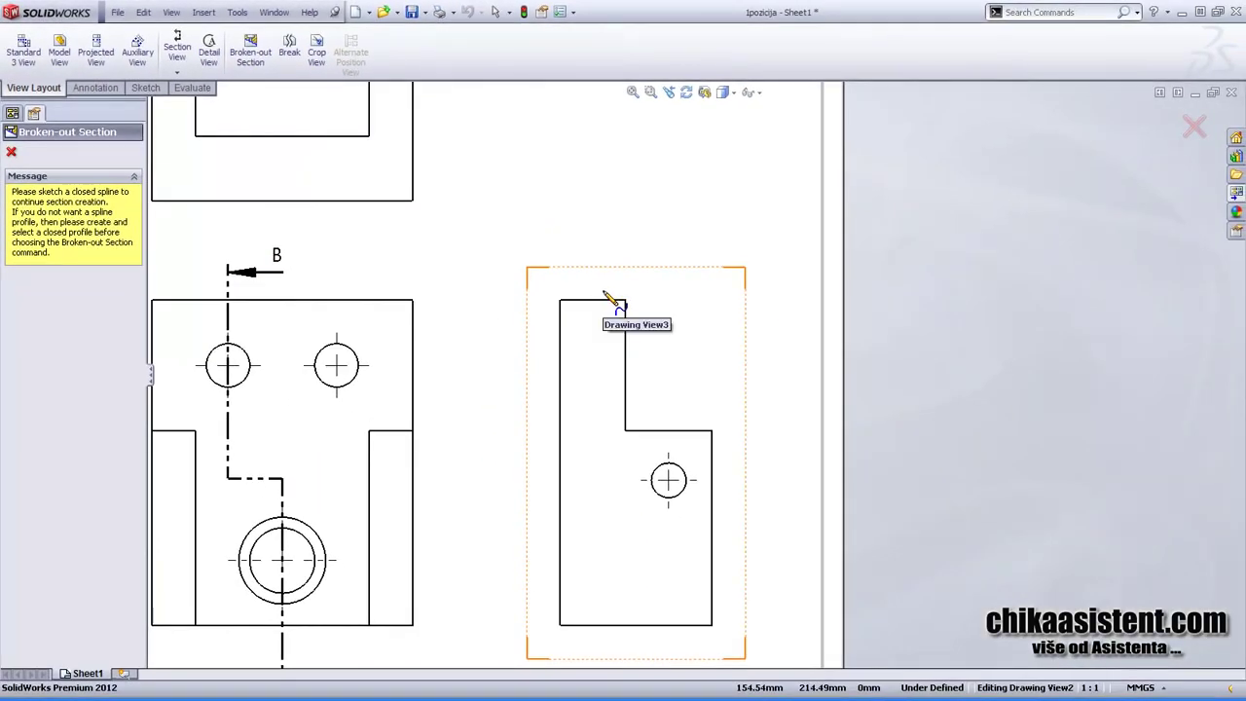
key("Escape")
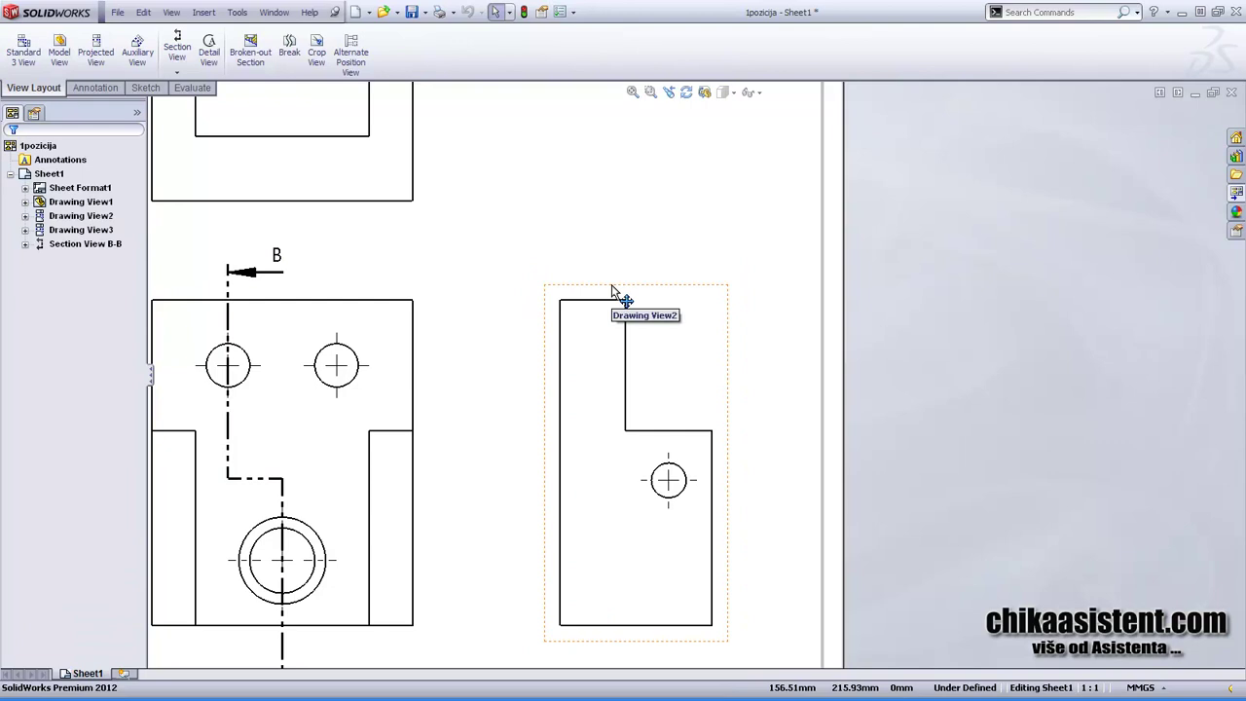
- Lock focus on the right-side view, Drawing View2, and close its PropertyManager
double_click(613, 290)
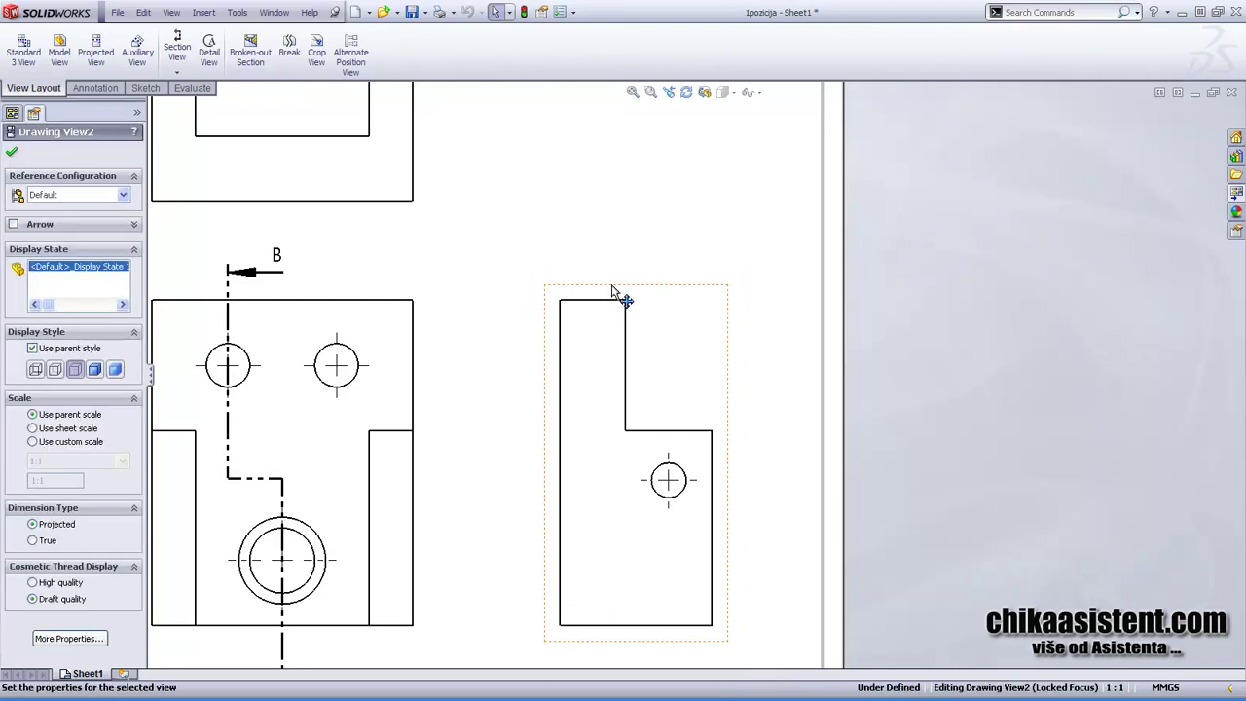
left_click(12, 155)
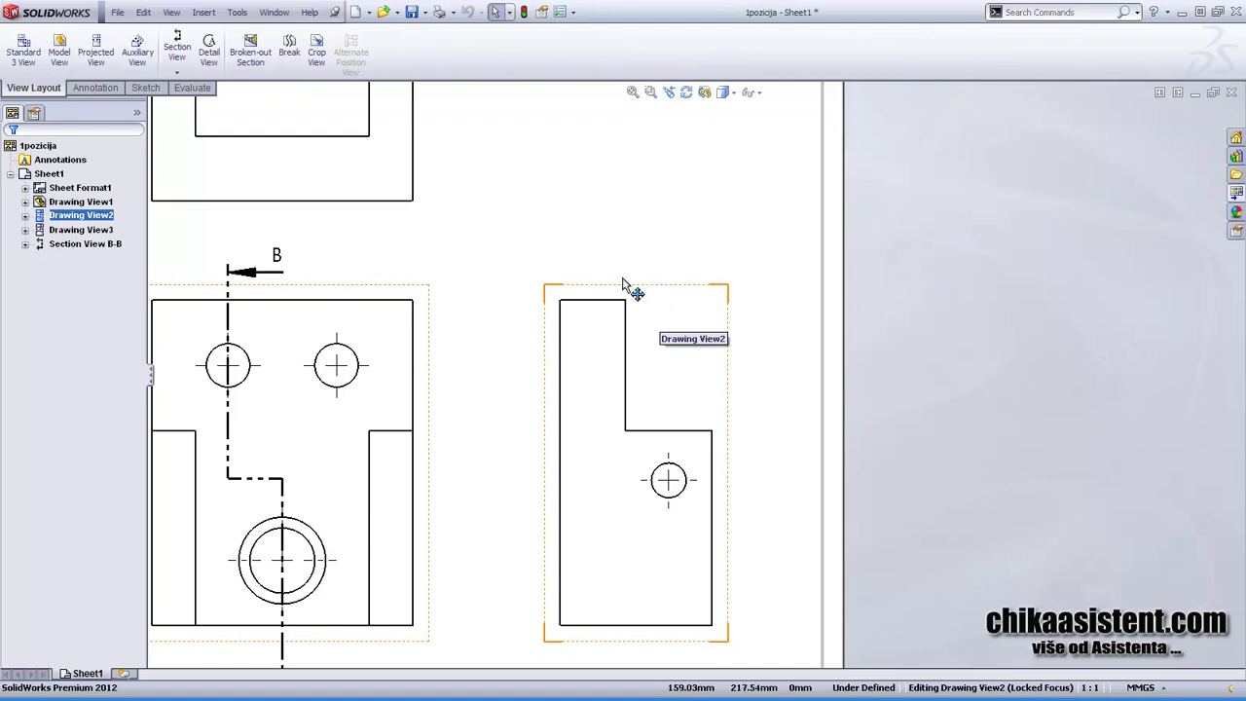
- Draw a closed spline through four points around the upper part of the right-side view
left_click(147, 90)
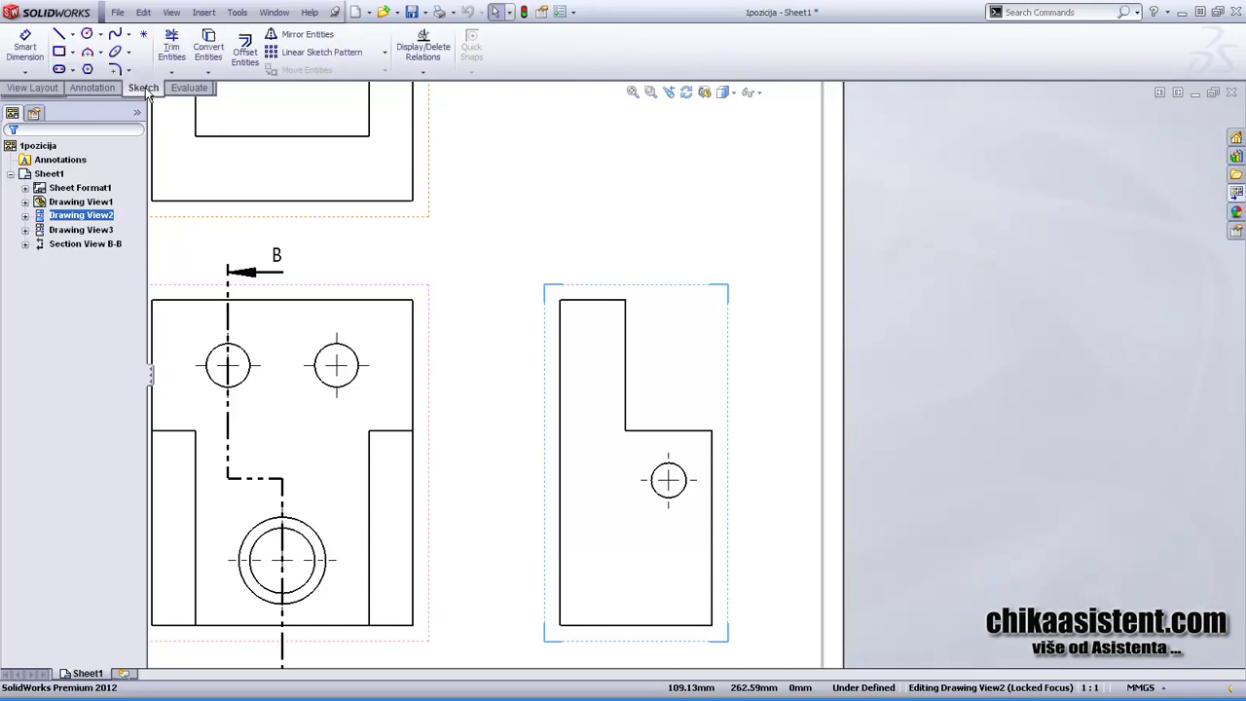
left_click(115, 39)
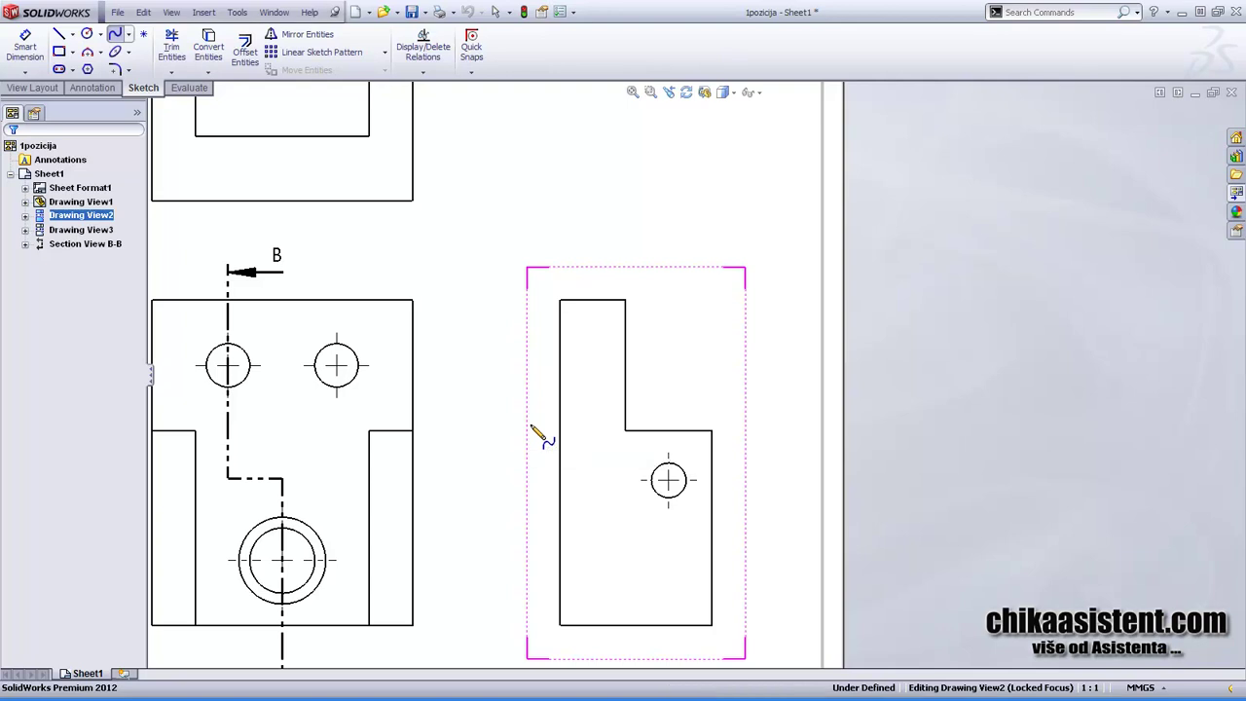
left_click(531, 425)
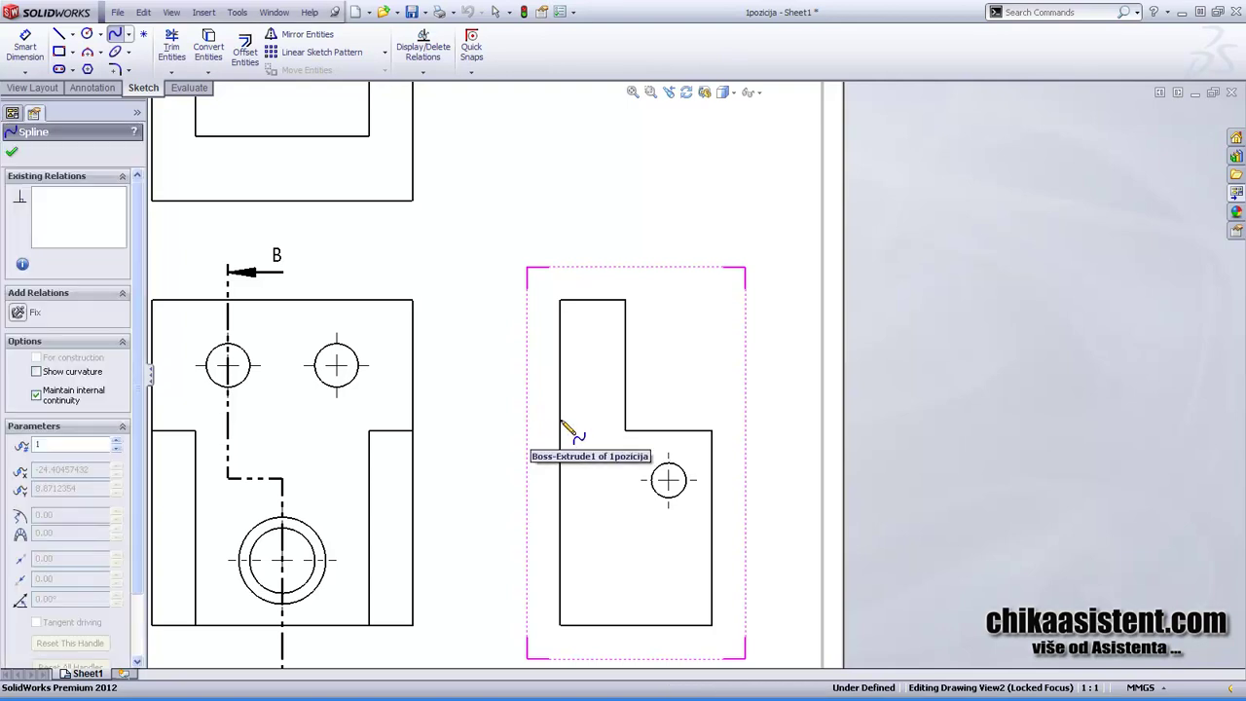
left_click(672, 399)
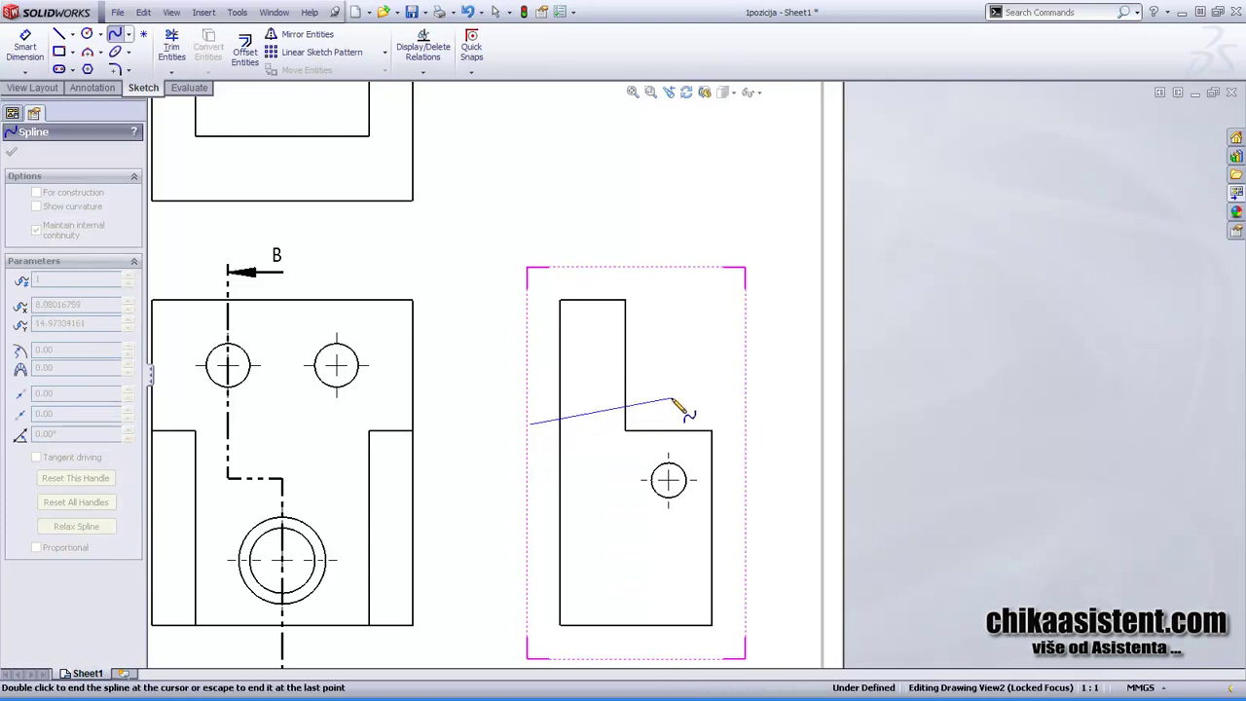
left_click(716, 341)
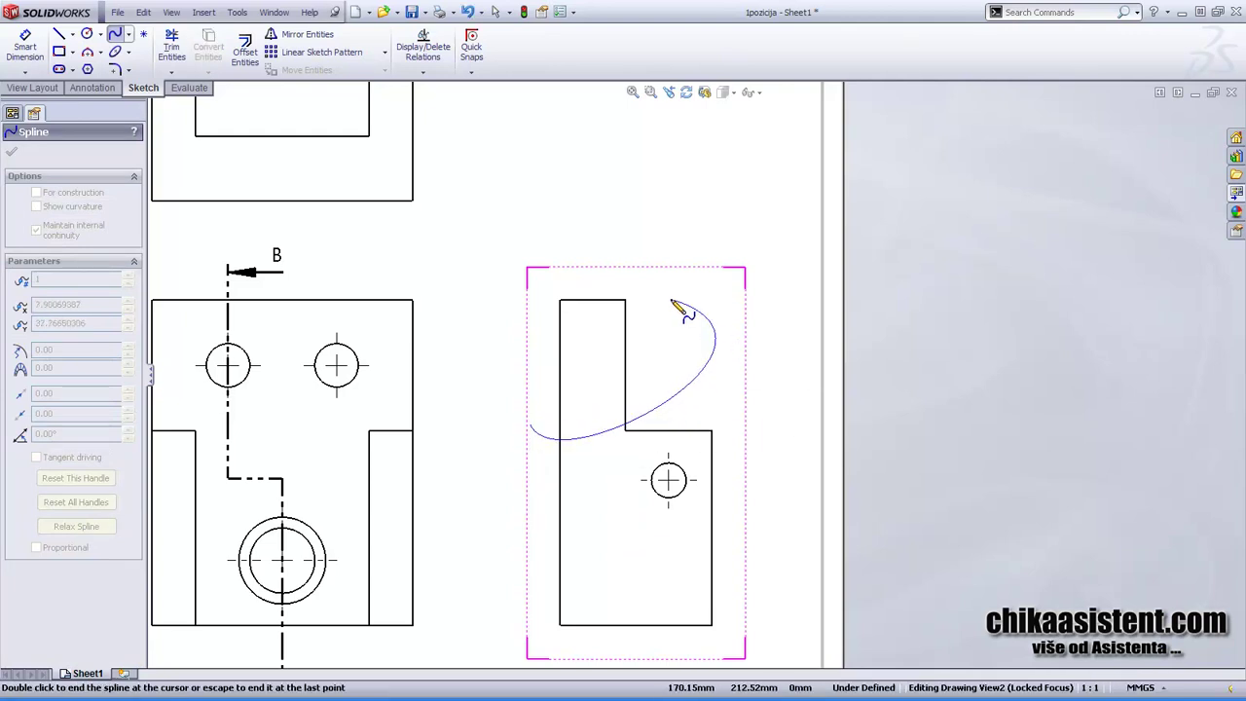
left_click(516, 279)
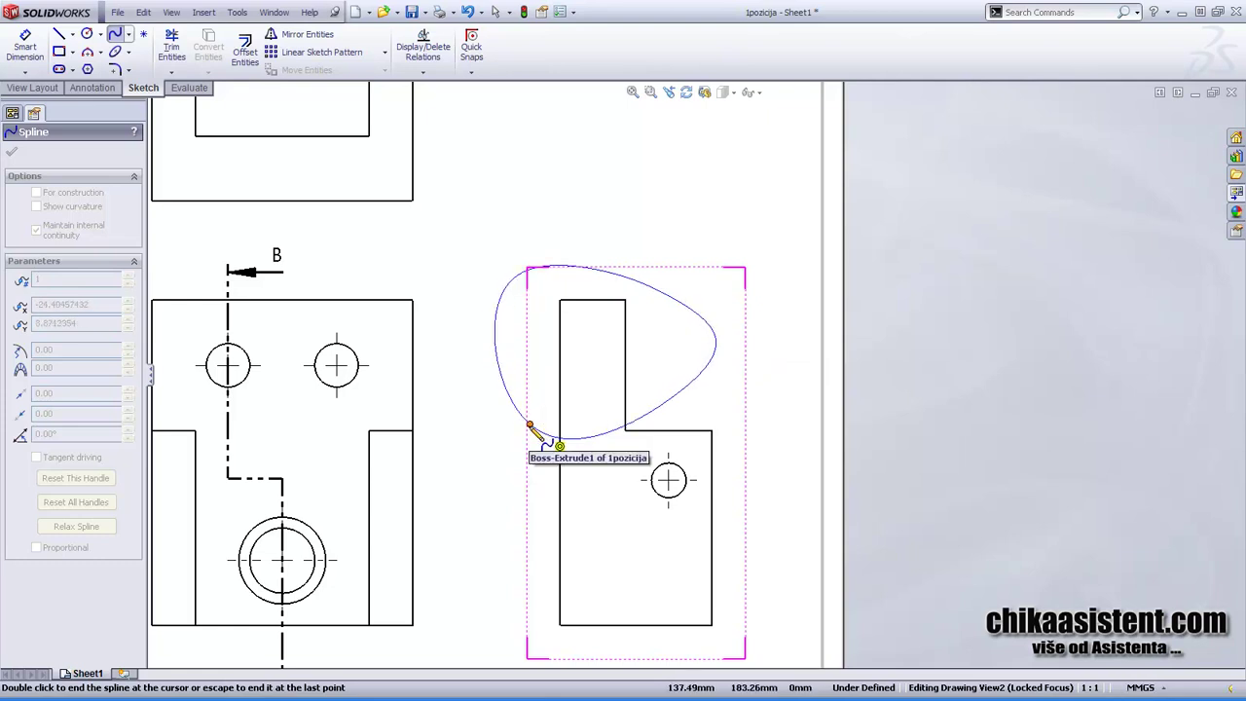
left_click(531, 424)
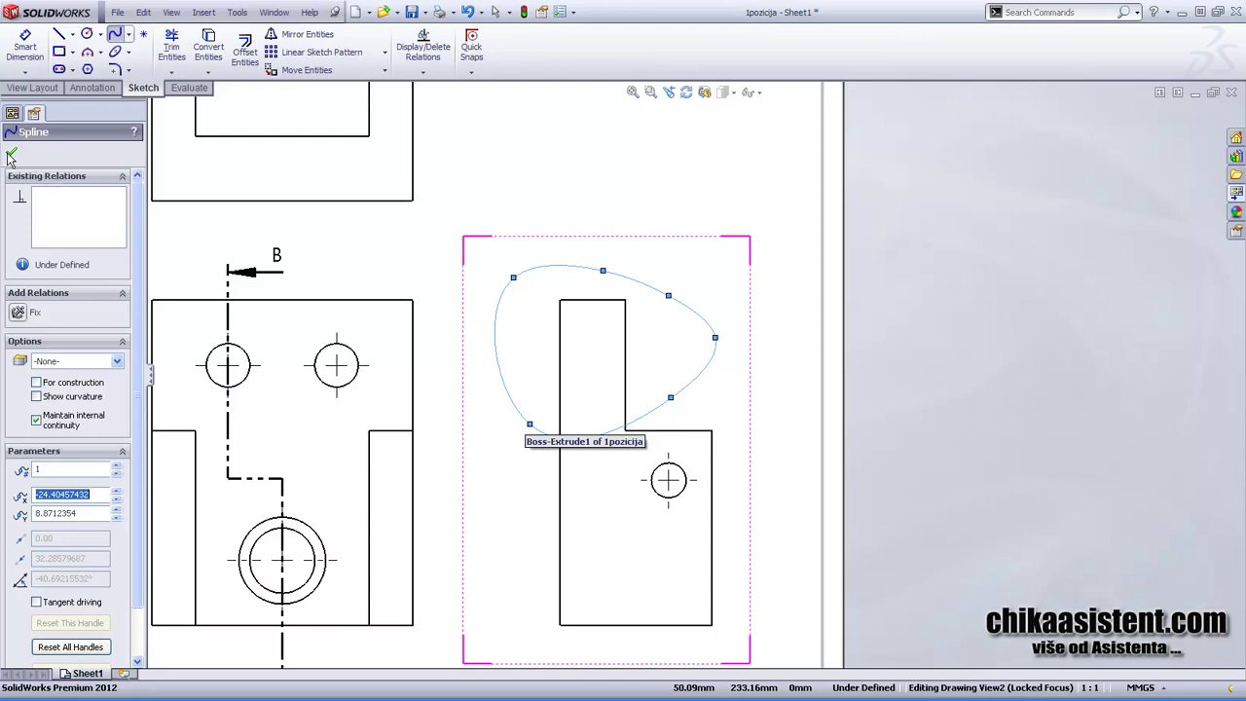
left_click(35, 92)
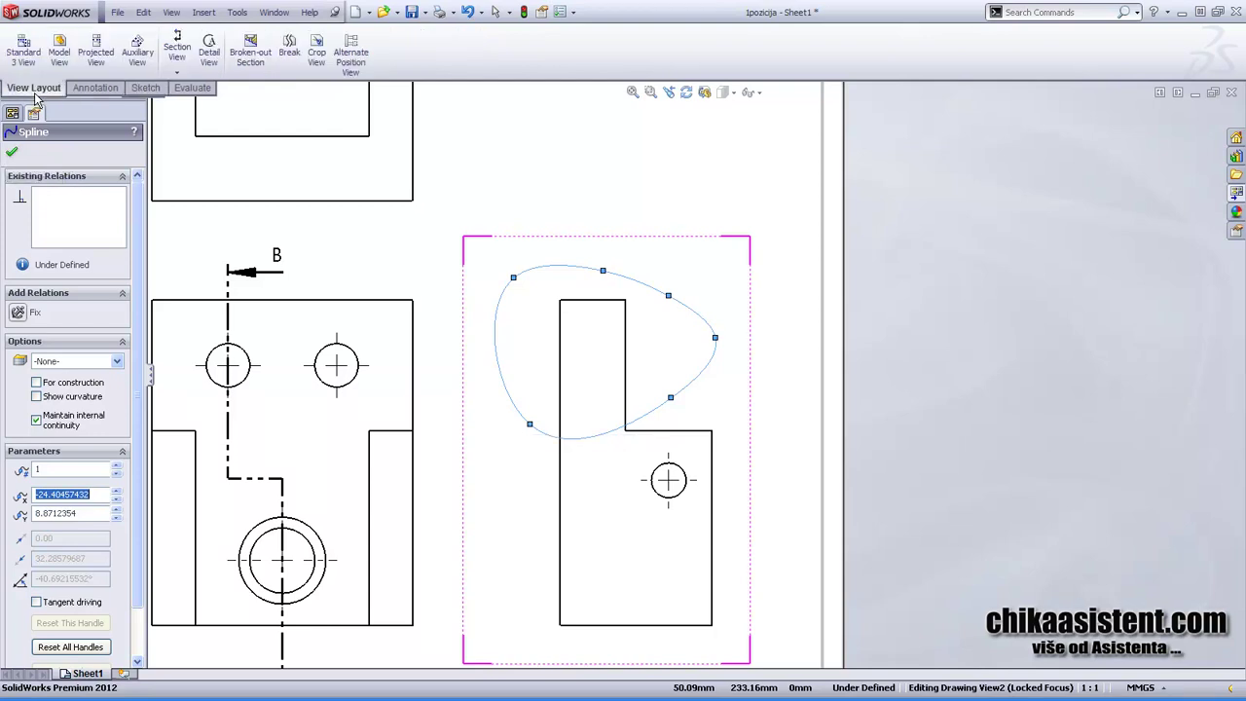
- Cut a Broken-out Section 17.50 mm deep inside the spline, previewing it before confirming
left_click(248, 53)
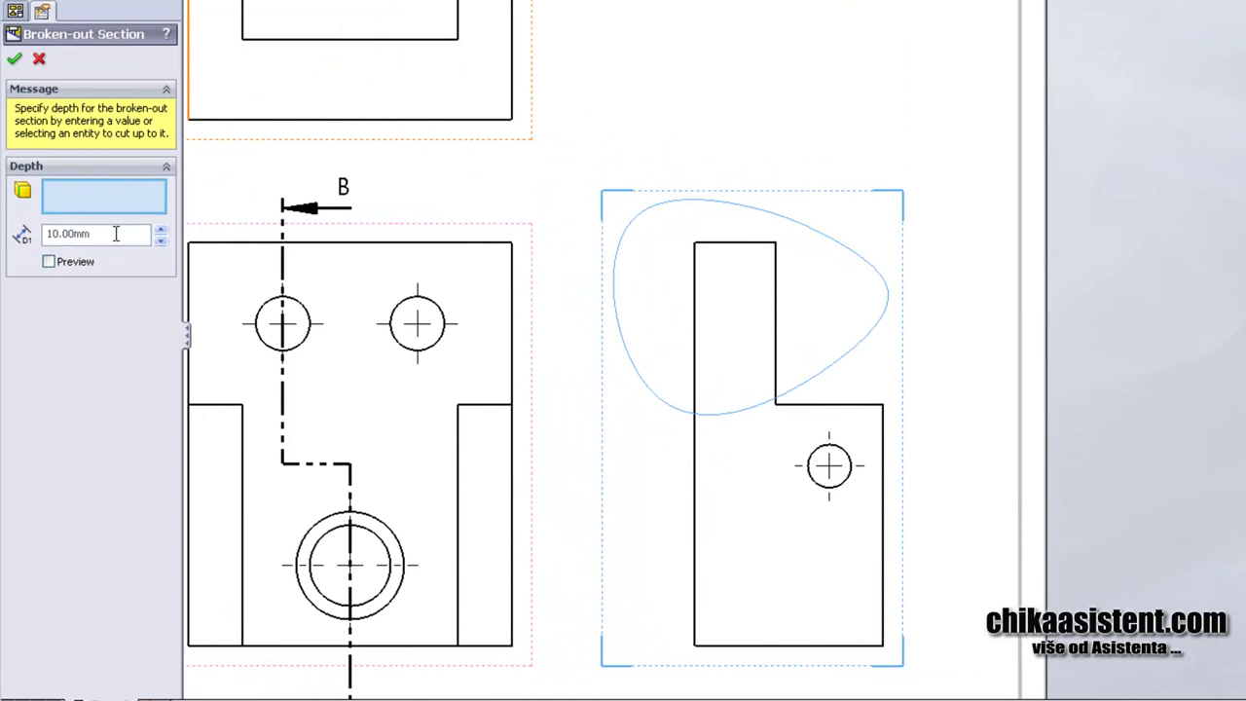
left_click_drag(116, 234, 64, 236)
middle_click_drag(529, 376, 681, 353)
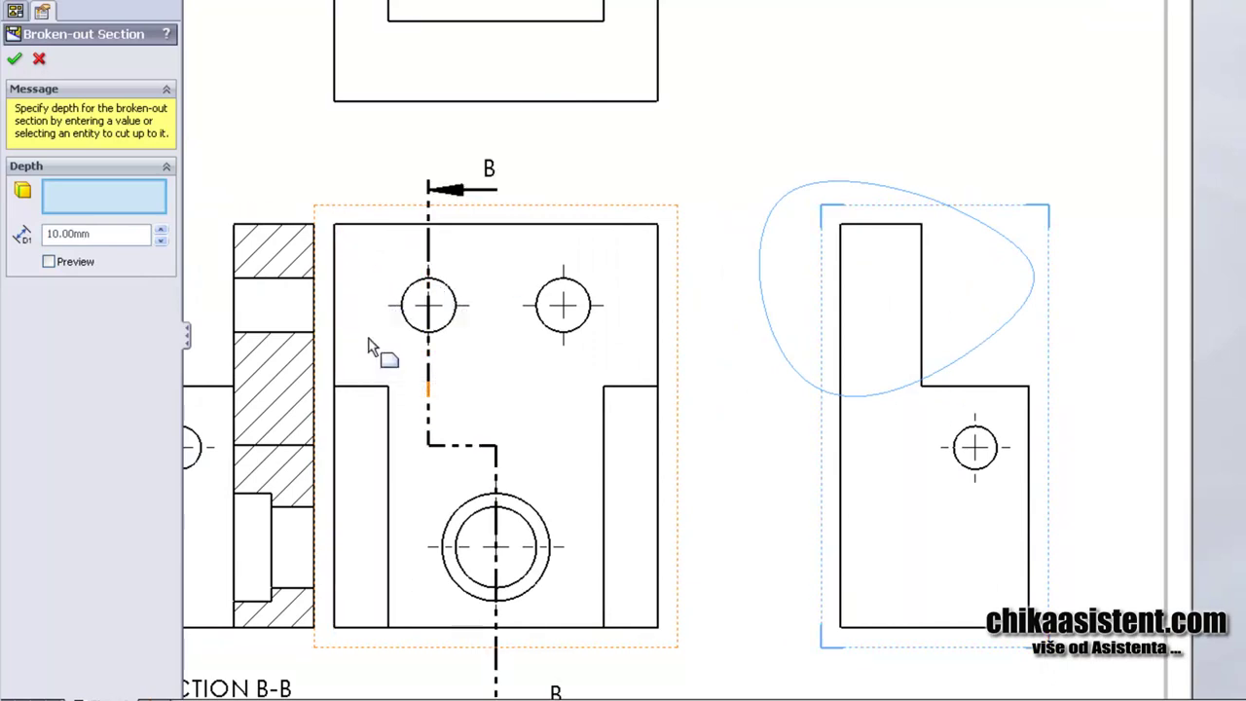
left_click_drag(113, 234, 2, 234)
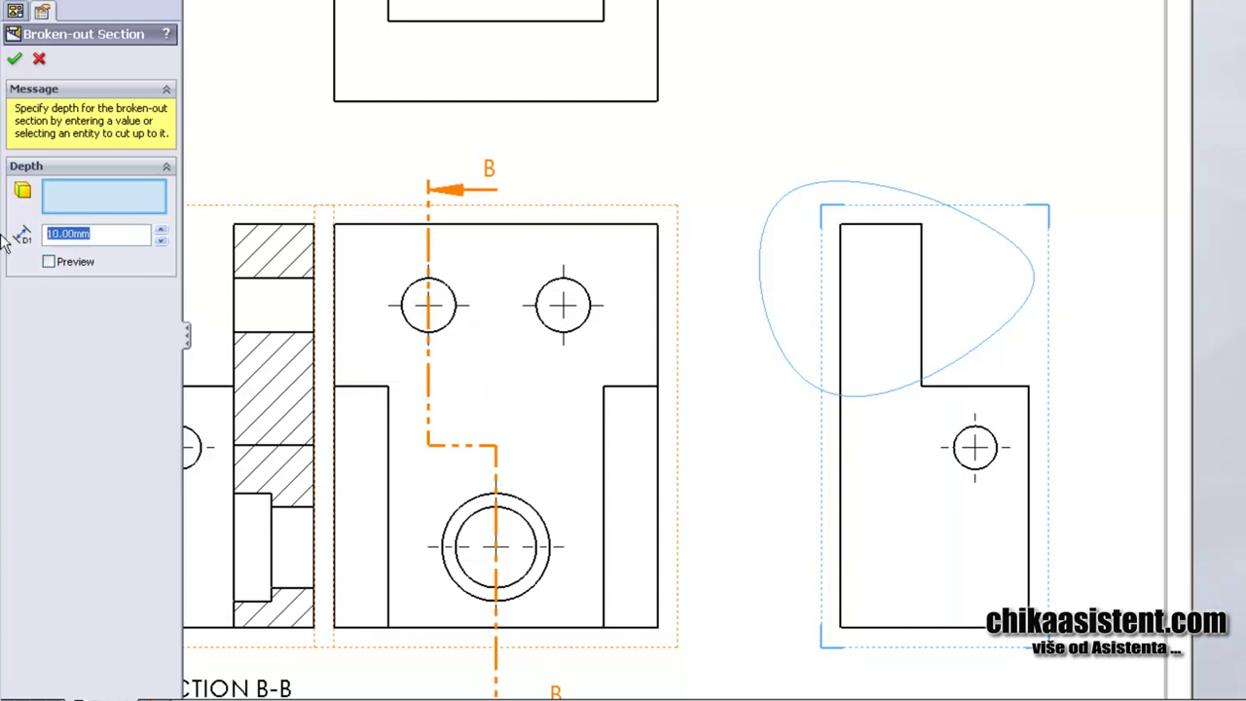
type("1")
left_click(49, 261)
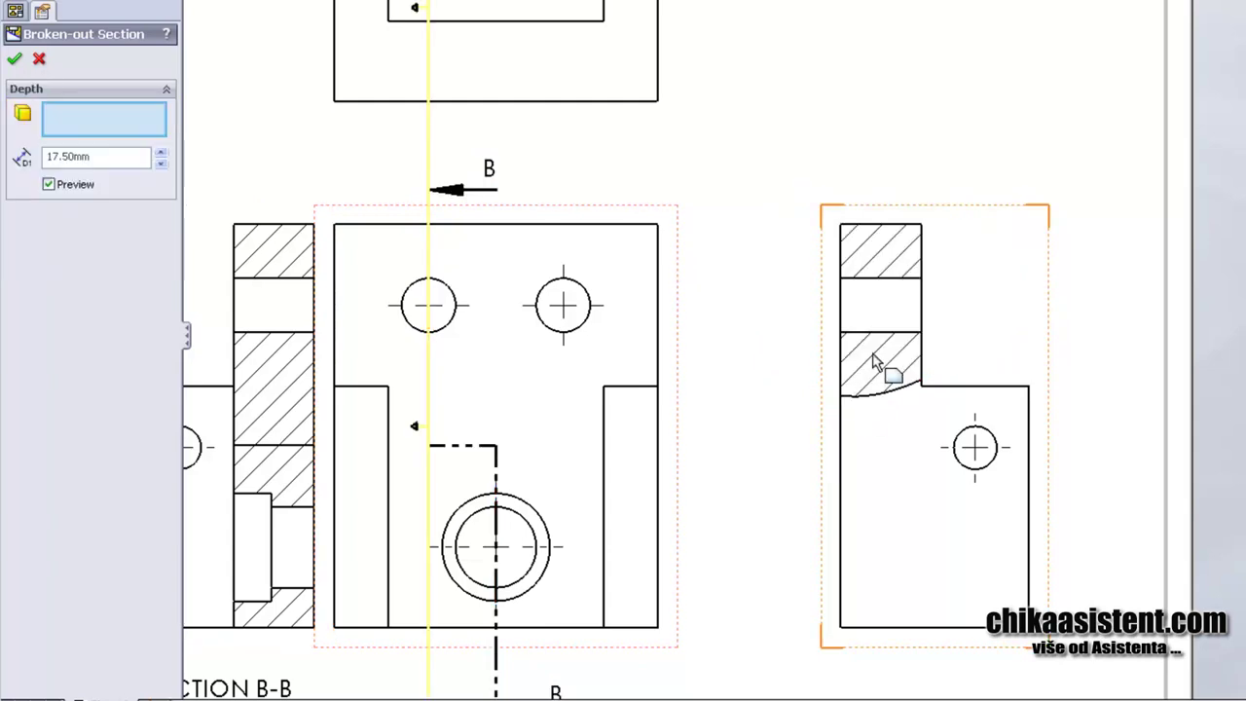
left_click(16, 61)
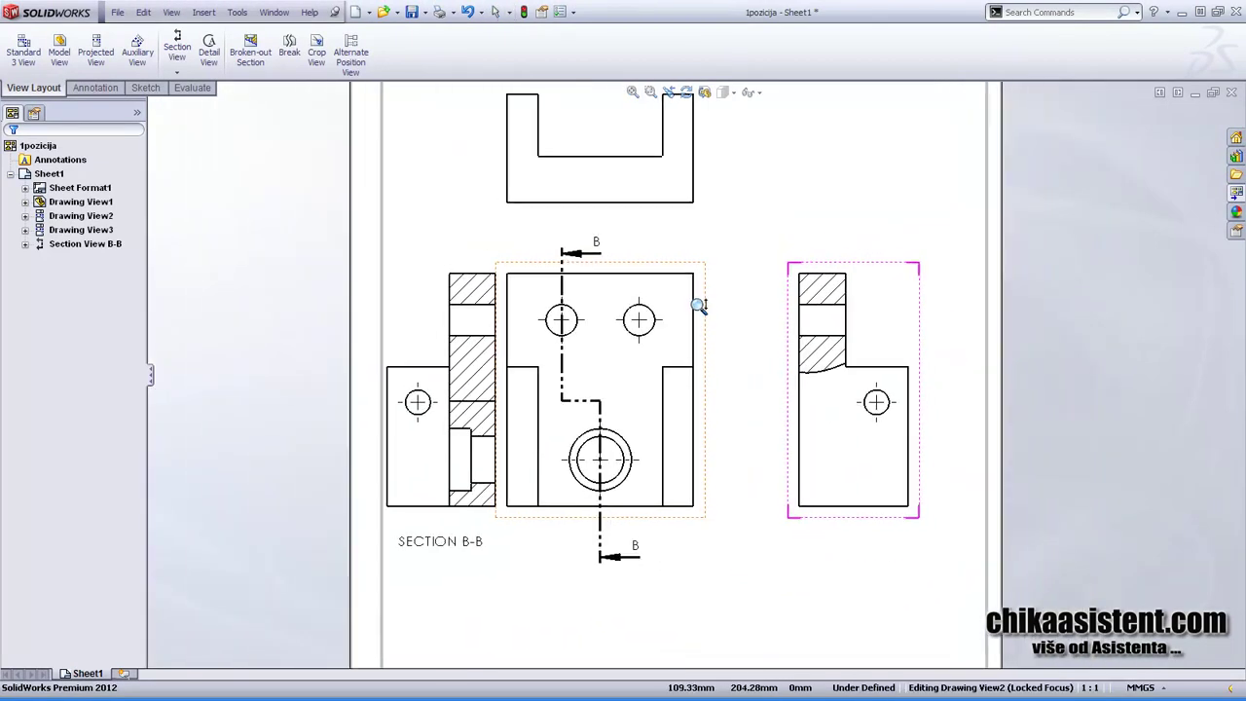
scroll(695, 292, "up", 2)
scroll(639, 328, "up", 1)
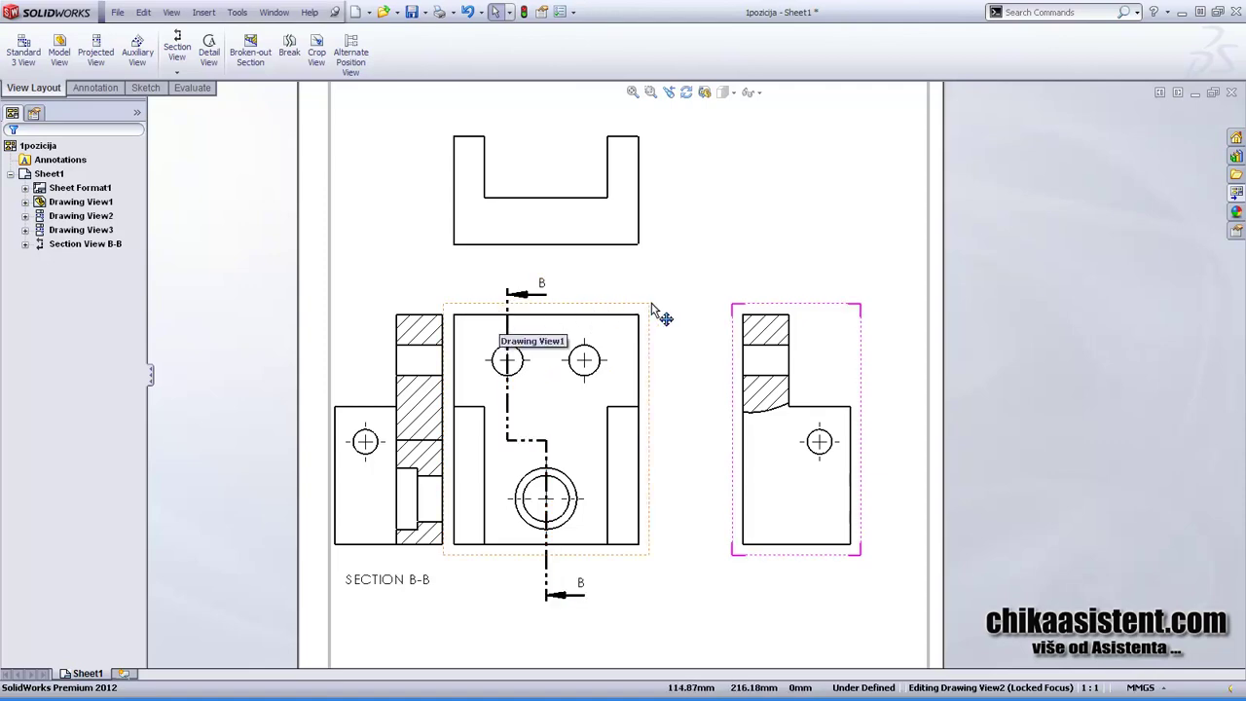
scroll(657, 314, "up", 1)
scroll(665, 322, "up", 1)
scroll(638, 292, "up", 1)
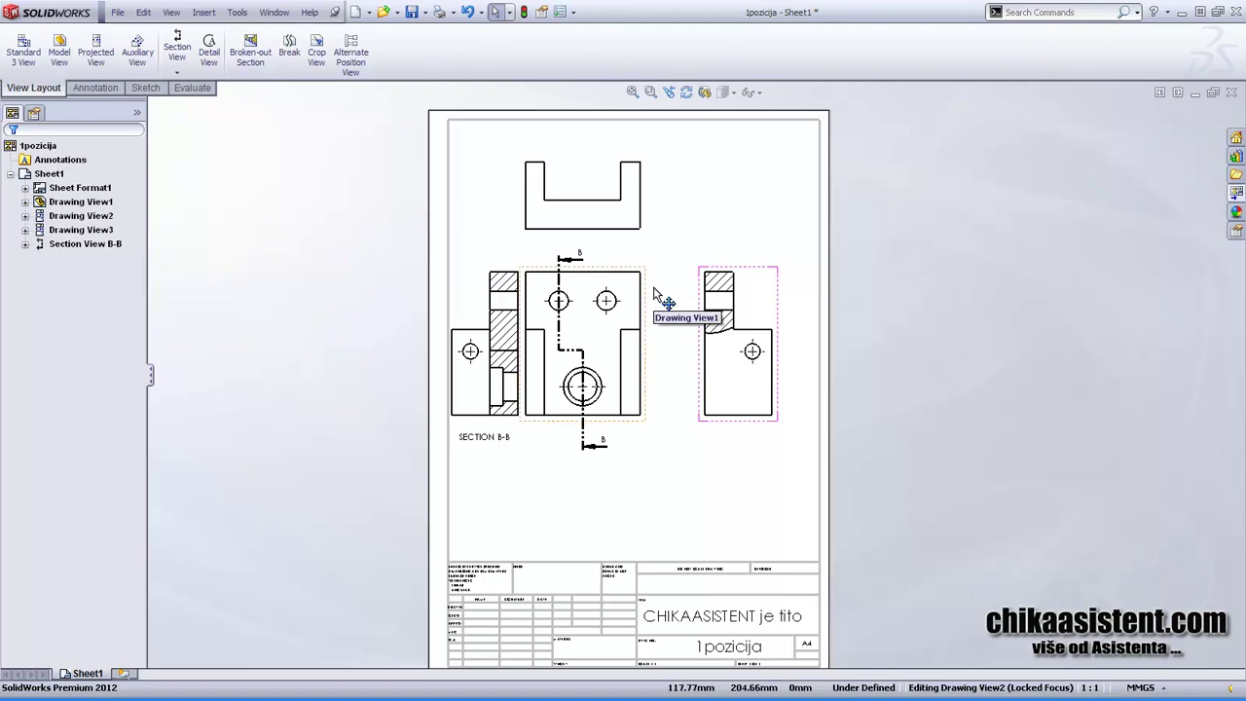
scroll(812, 286, "down", 1)
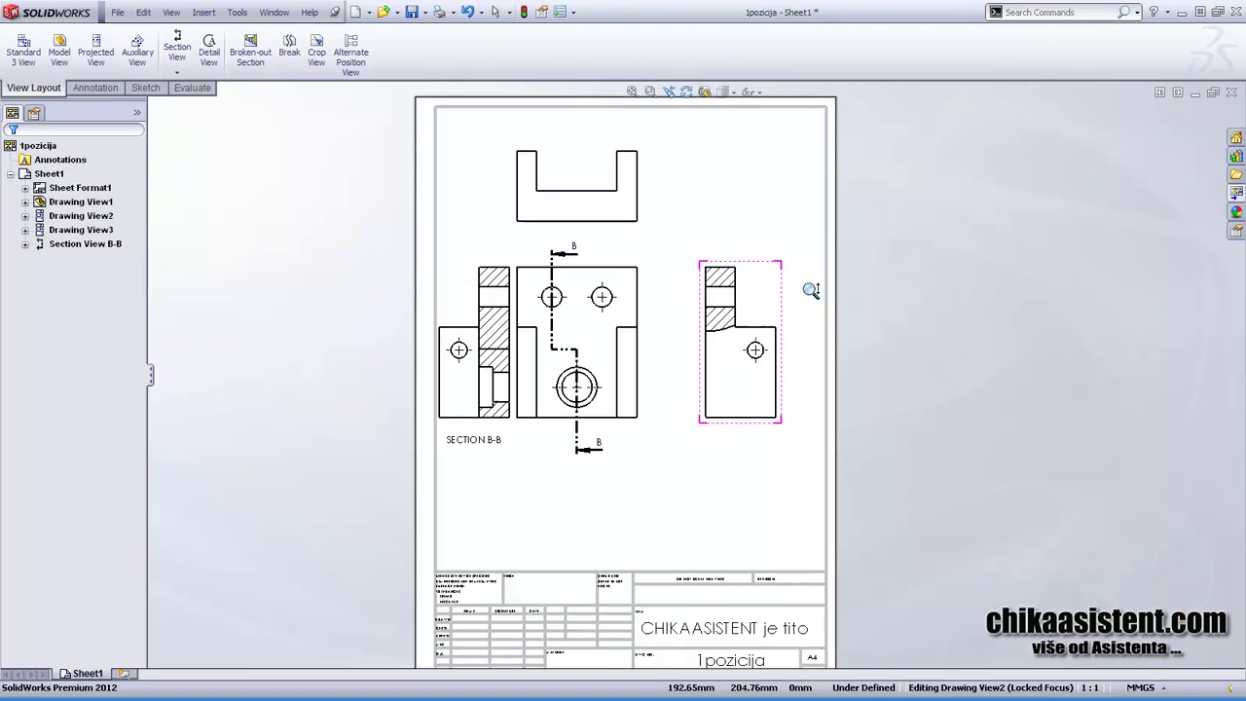
scroll(815, 249, "down", 1)
scroll(857, 334, "down", 1)
scroll(907, 326, "up", 1)
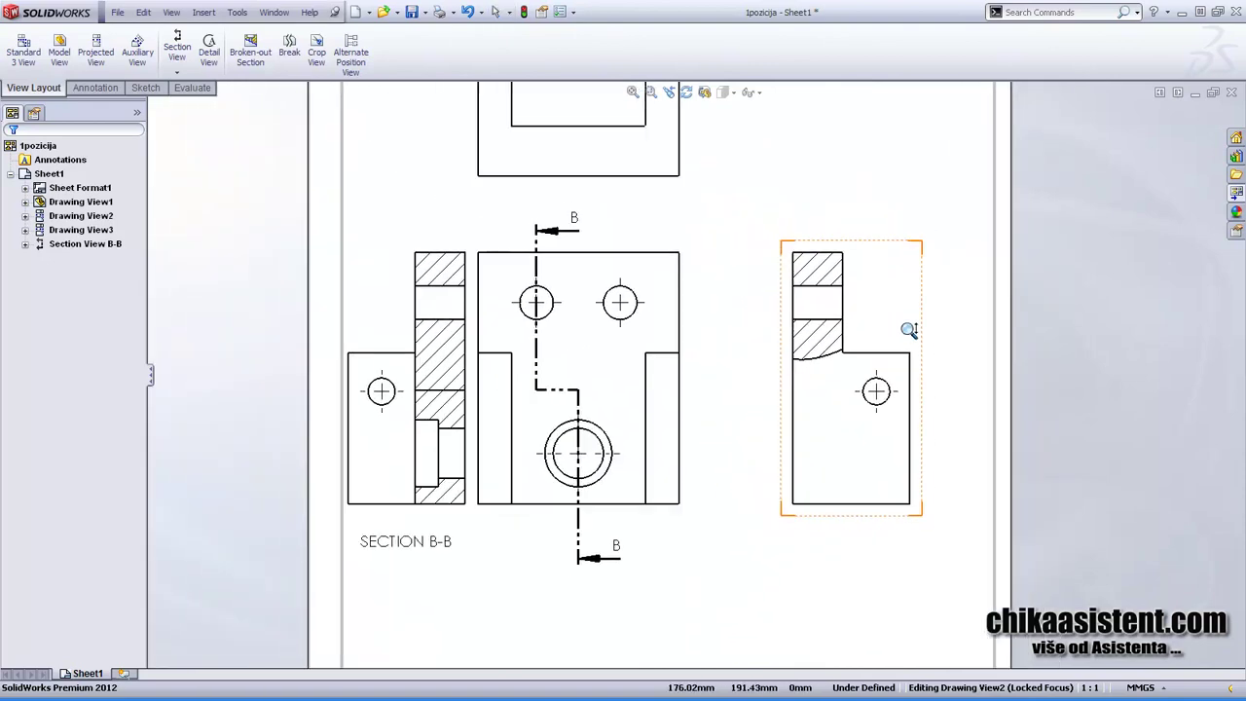
scroll(910, 341, "up", 1)
scroll(901, 351, "up", 1)
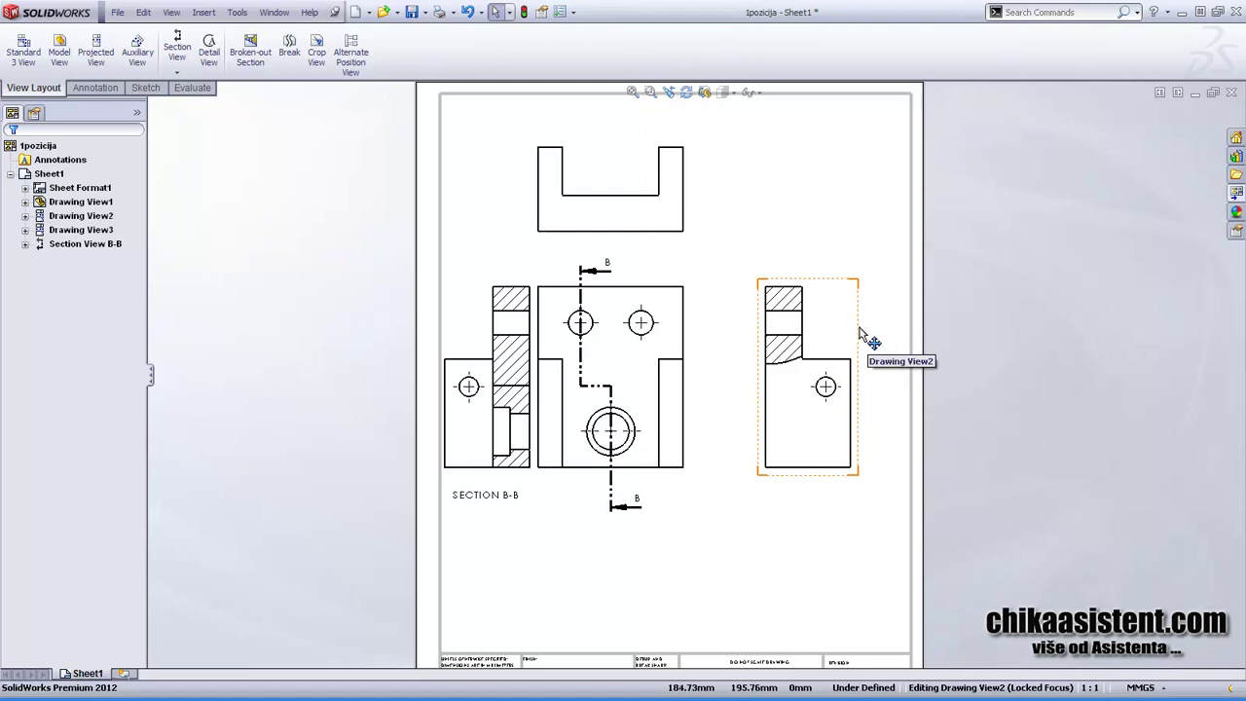
left_click(721, 323)
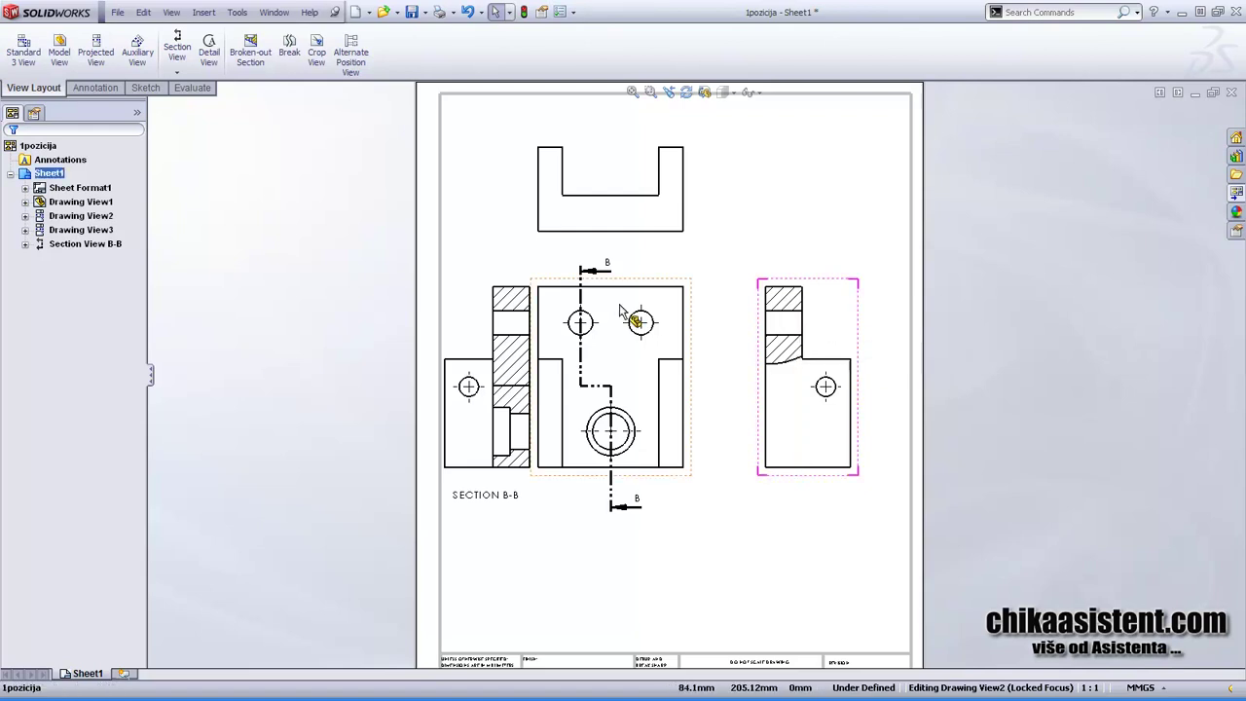